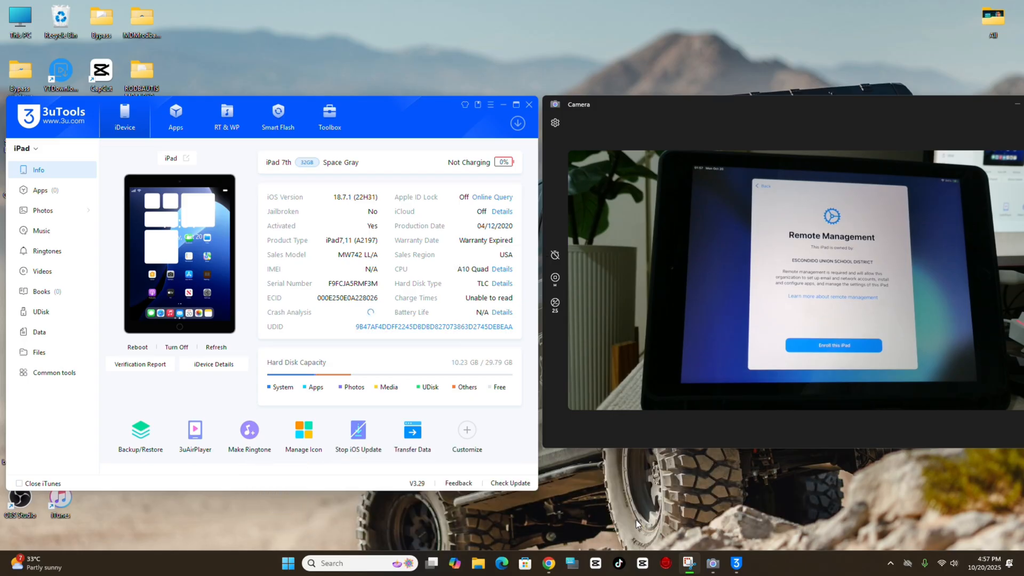
# Bring the YouTube bypass video forward briefly, then hide the browser to reveal 3uTools.
pyautogui.click(548, 563)
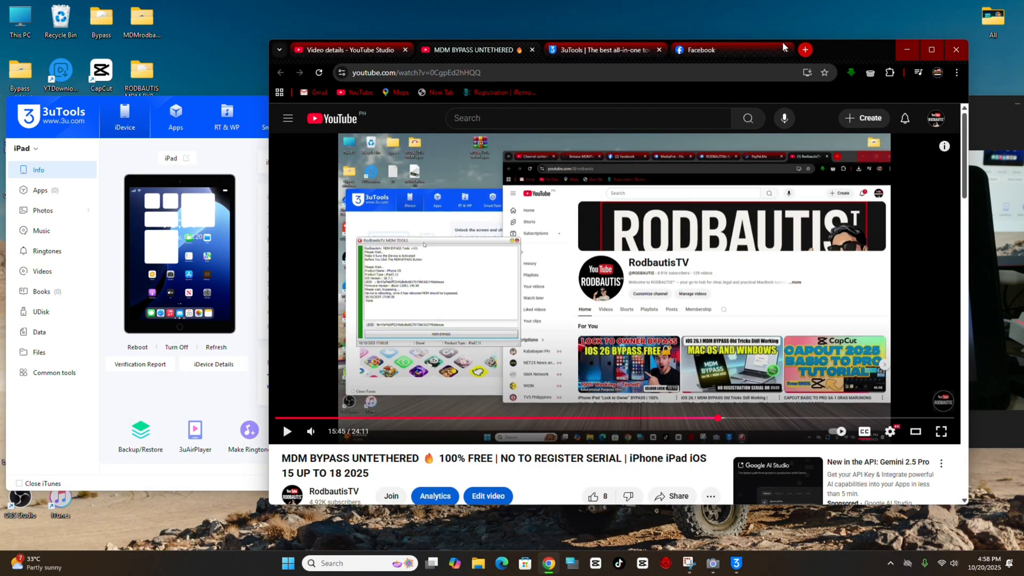
pyautogui.moveTo(856, 42); pyautogui.dragTo(819, 48)
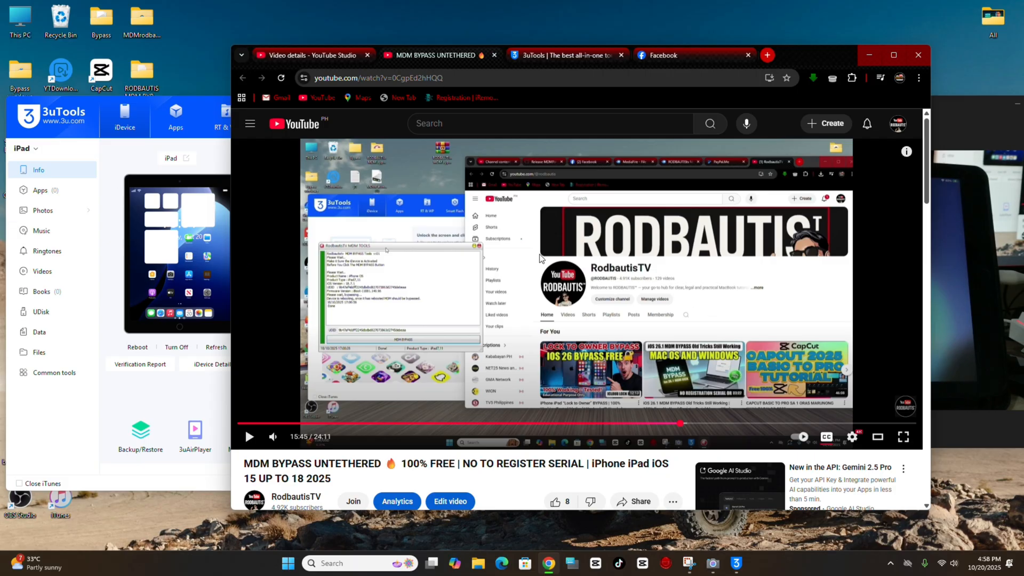
pyautogui.click(869, 58)
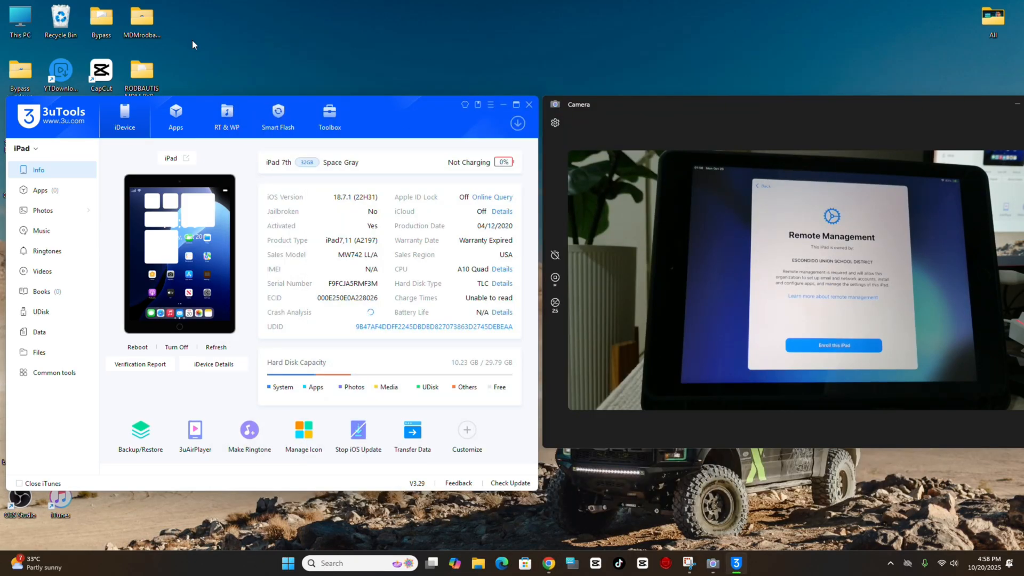
# Show the three files inside the MDMrodbautis folder, then close the folder window.
pyautogui.doubleClick(141, 18)
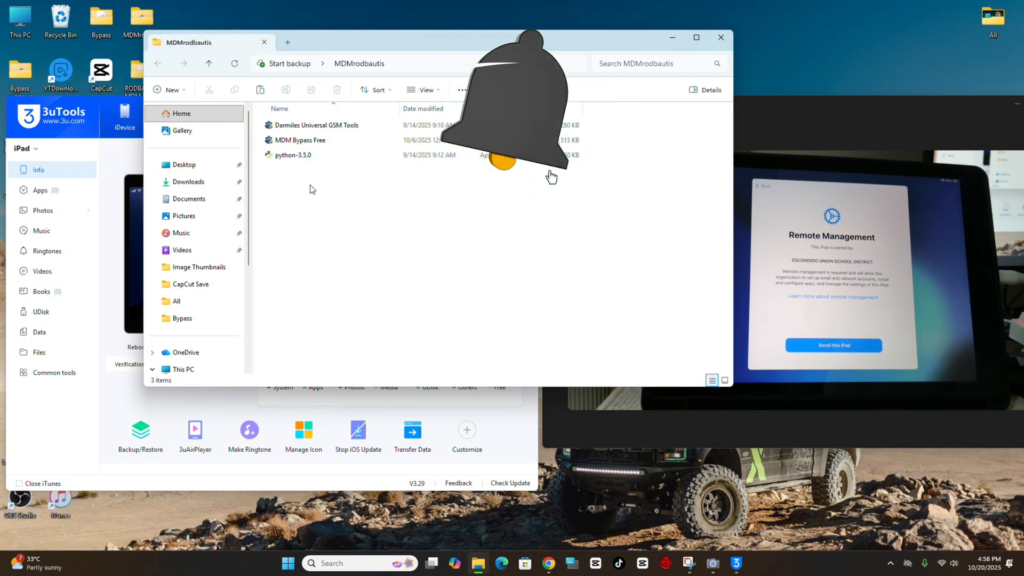
pyautogui.moveTo(290, 184); pyautogui.dragTo(350, 118)
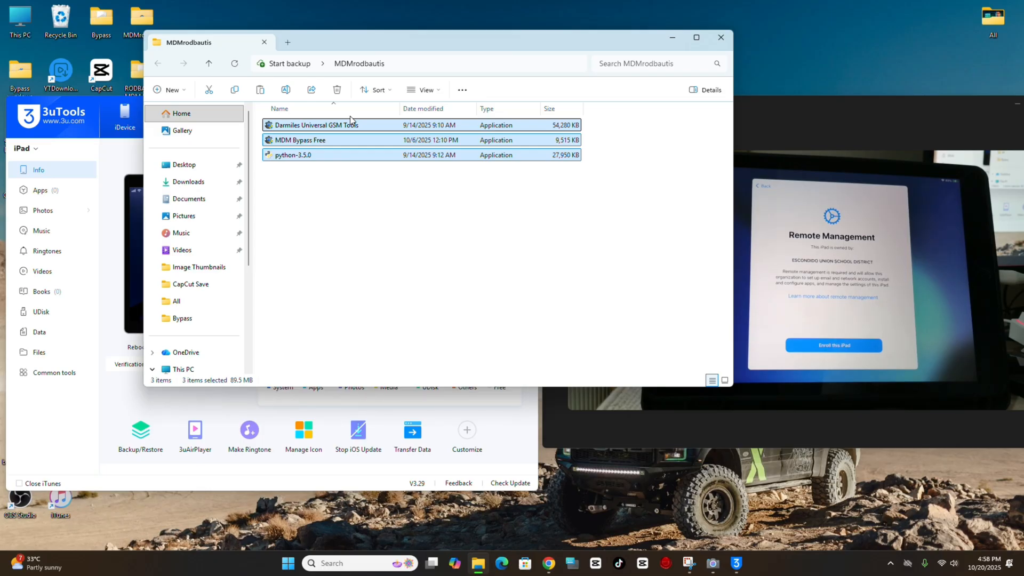
pyautogui.click(354, 182)
pyautogui.moveTo(322, 172); pyautogui.dragTo(358, 124)
pyautogui.click(366, 212)
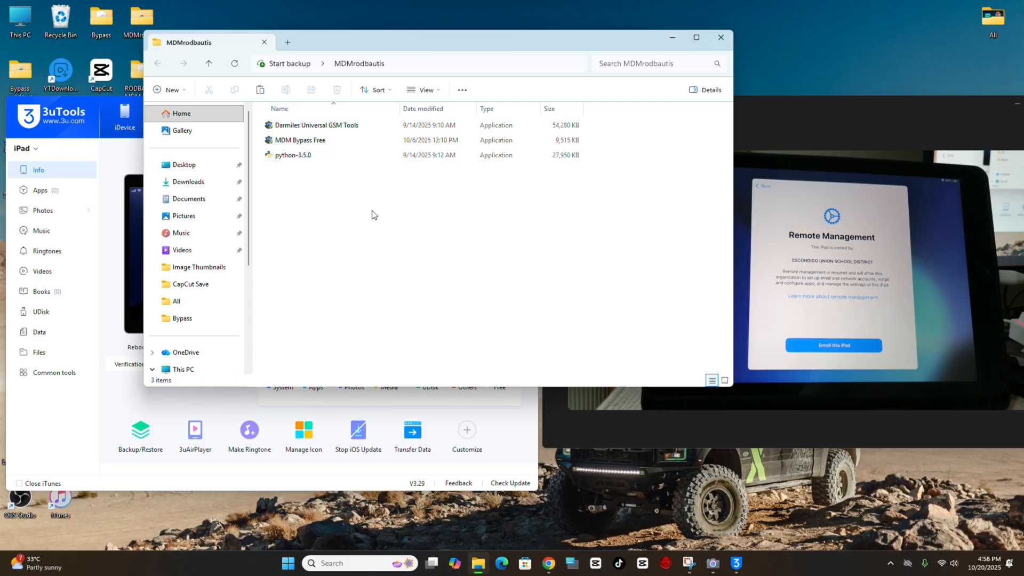
pyautogui.click(724, 40)
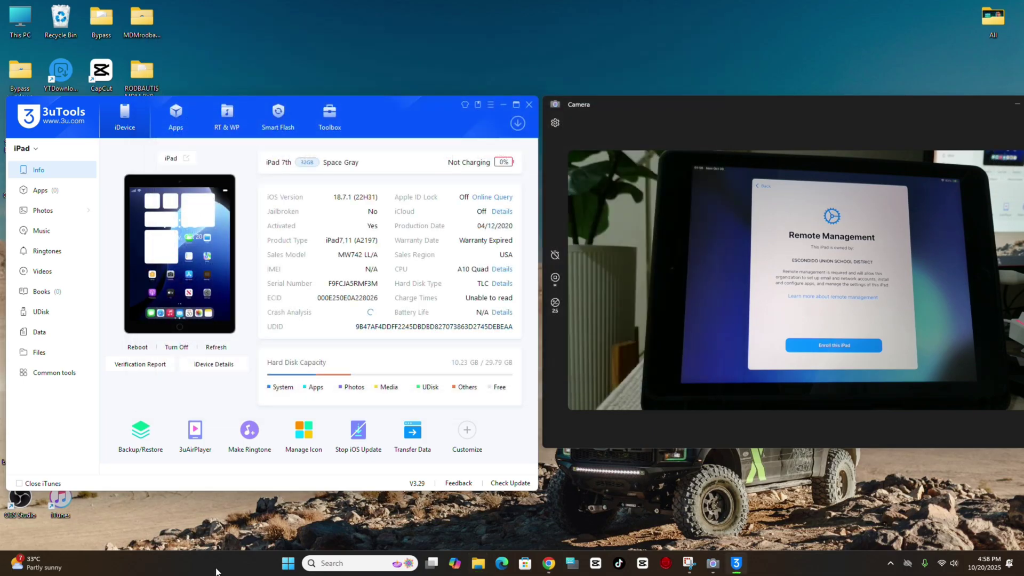
# In Windows Security's Virus & threat protection settings, turn Real-time protection off and close it.
pyautogui.click(349, 563)
pyautogui.write('wind')
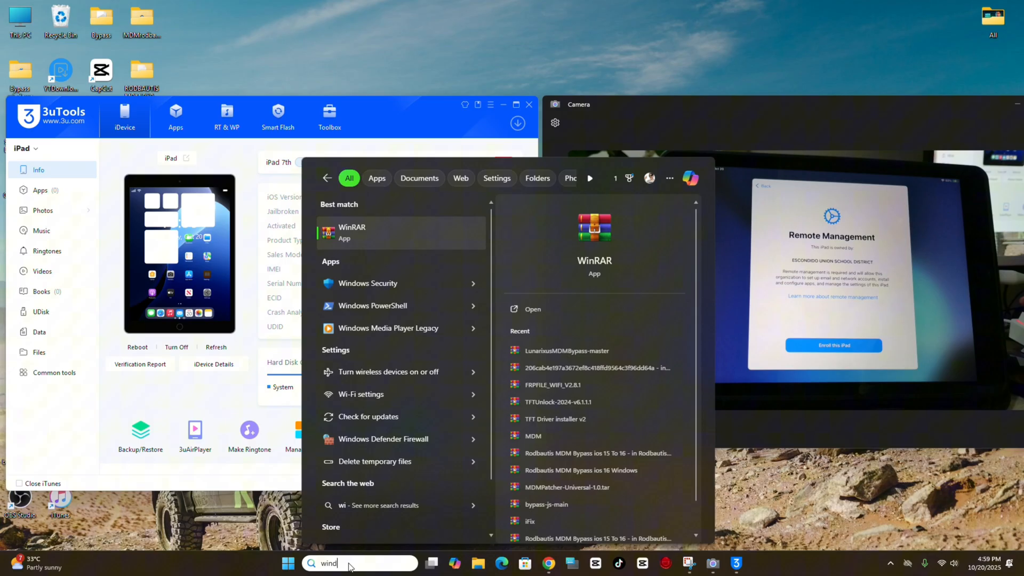
pyautogui.write('s')
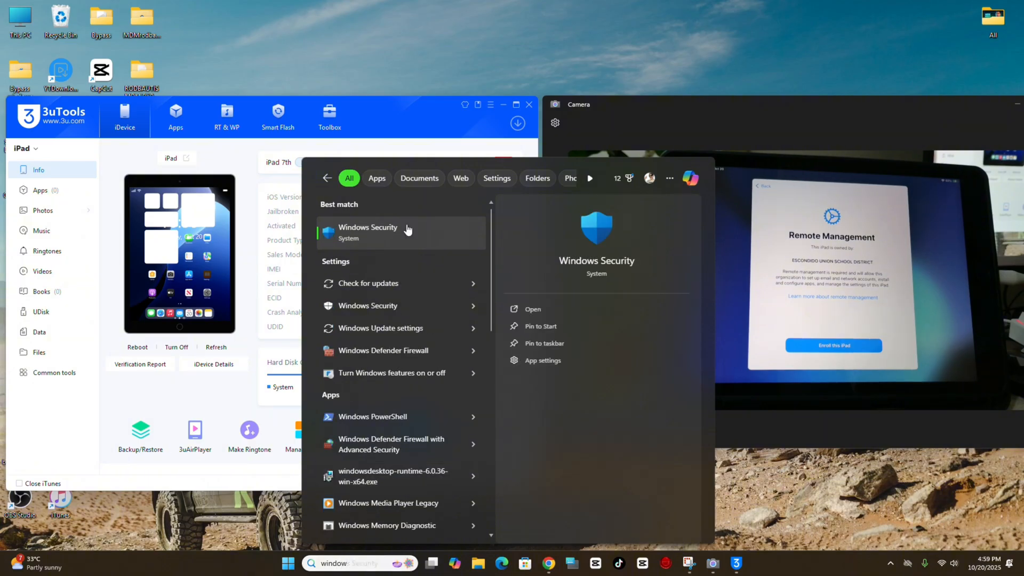
pyautogui.click(404, 232)
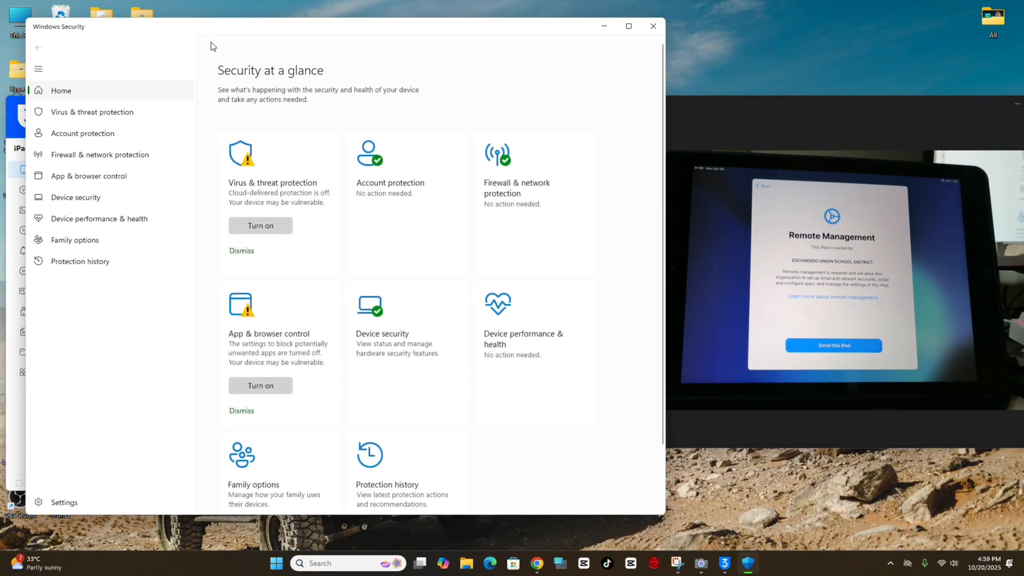
pyautogui.moveTo(282, 25); pyautogui.dragTo(382, 47)
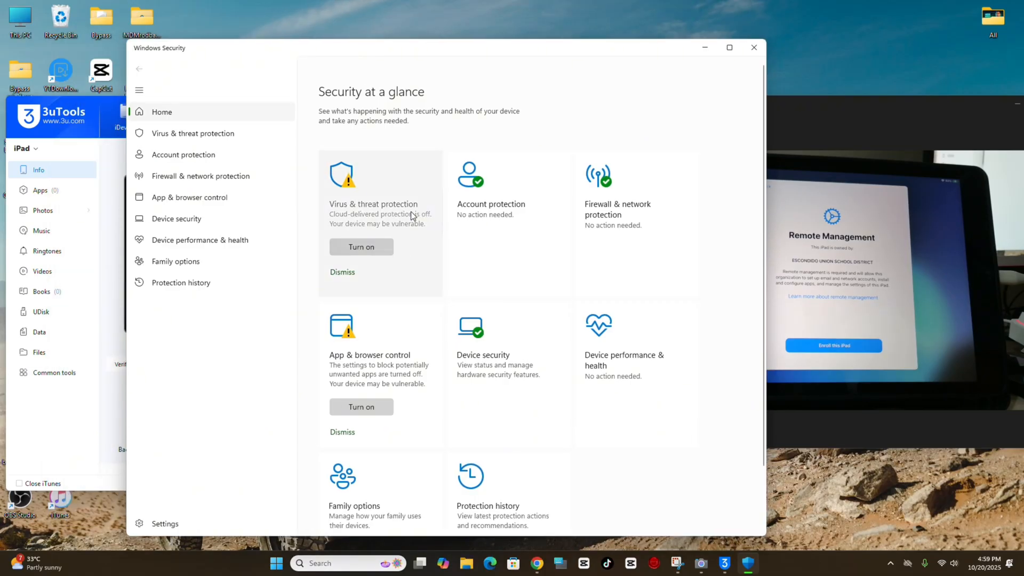
pyautogui.click(399, 212)
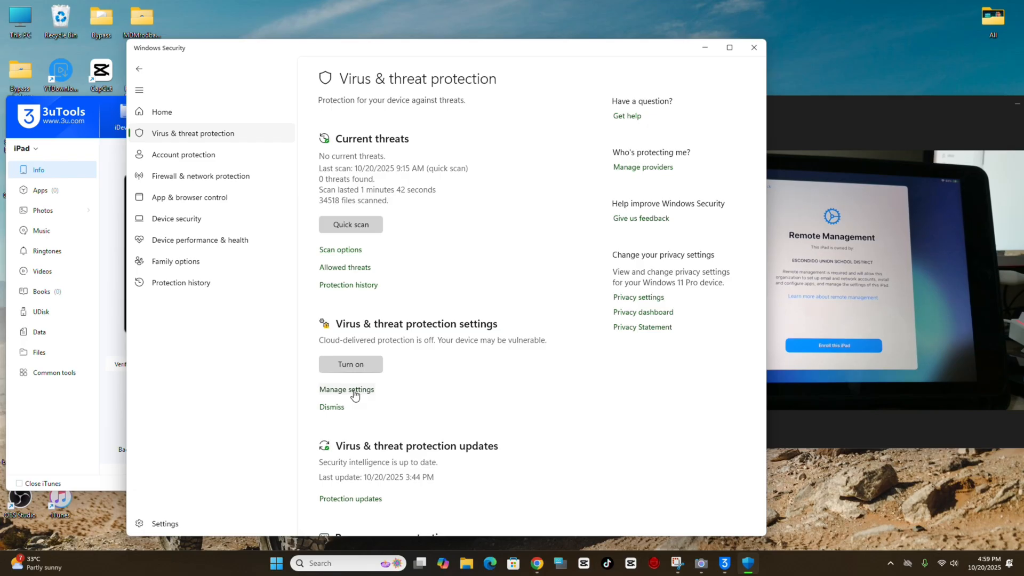
pyautogui.click(355, 392)
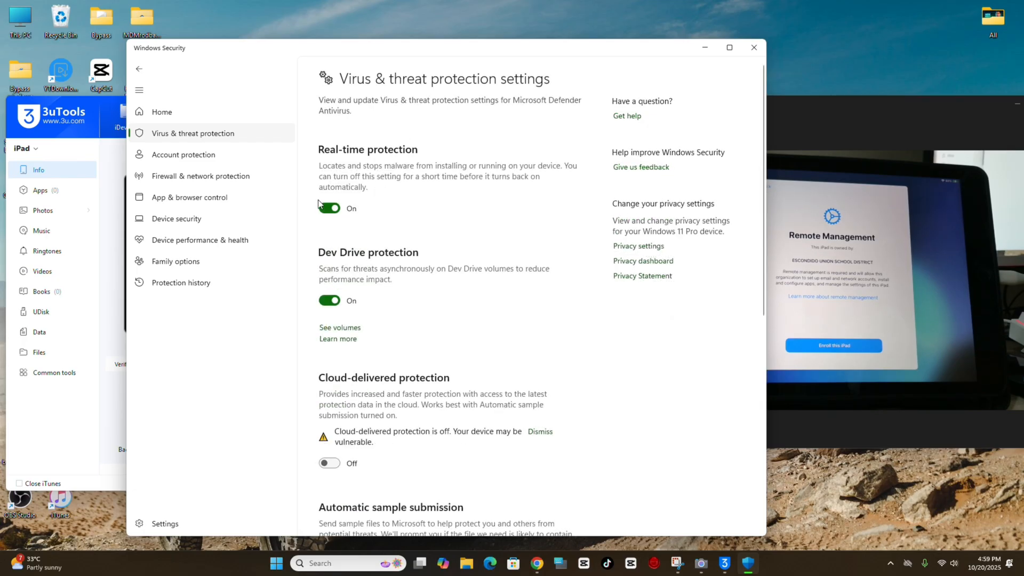
pyautogui.click(330, 208)
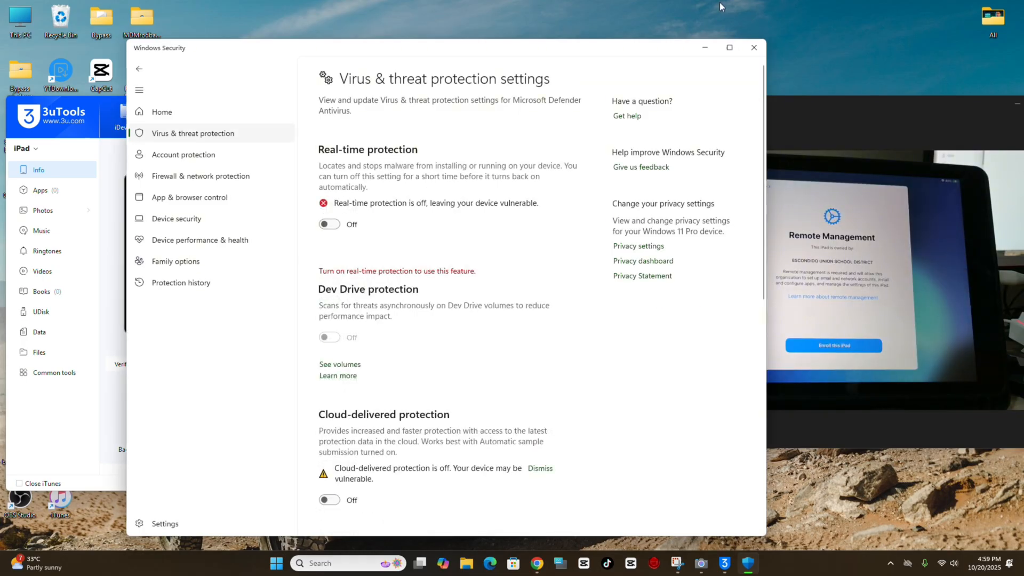
pyautogui.click(754, 47)
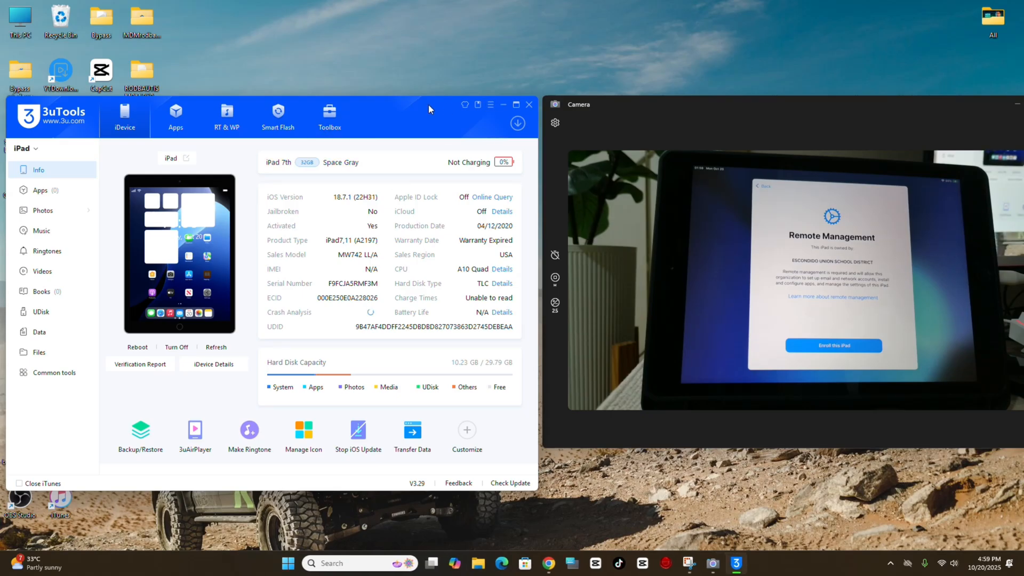
# Close 3uTools, show the 3uTools website's Windows and macOS downloads, then hide the browser.
pyautogui.click(530, 105)
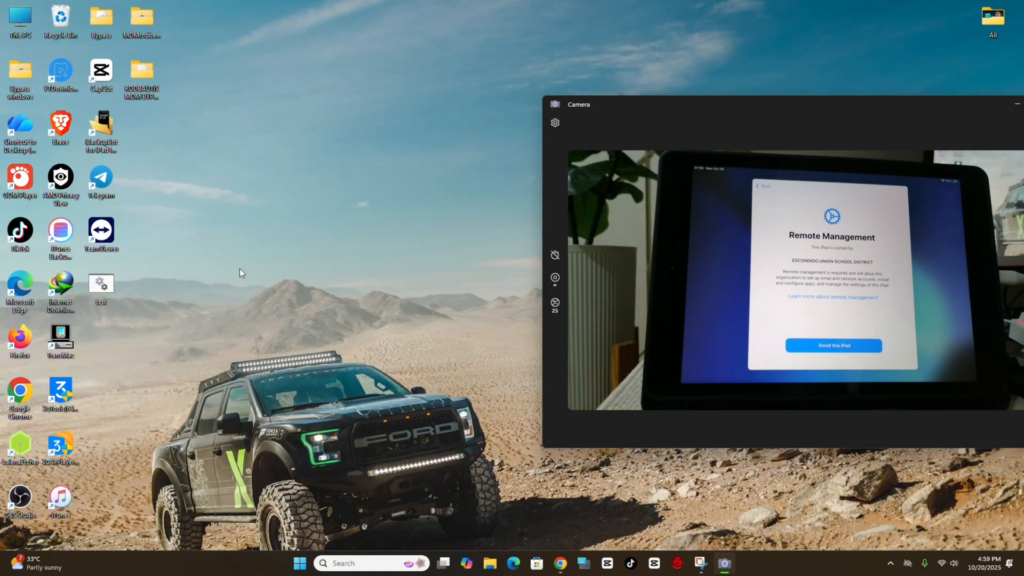
pyautogui.click(560, 563)
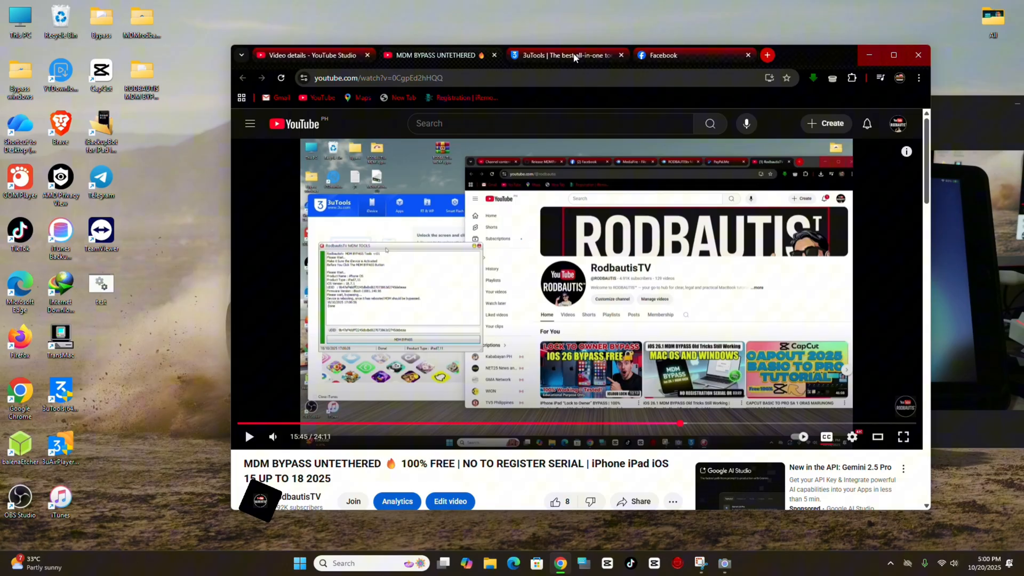
pyautogui.click(574, 55)
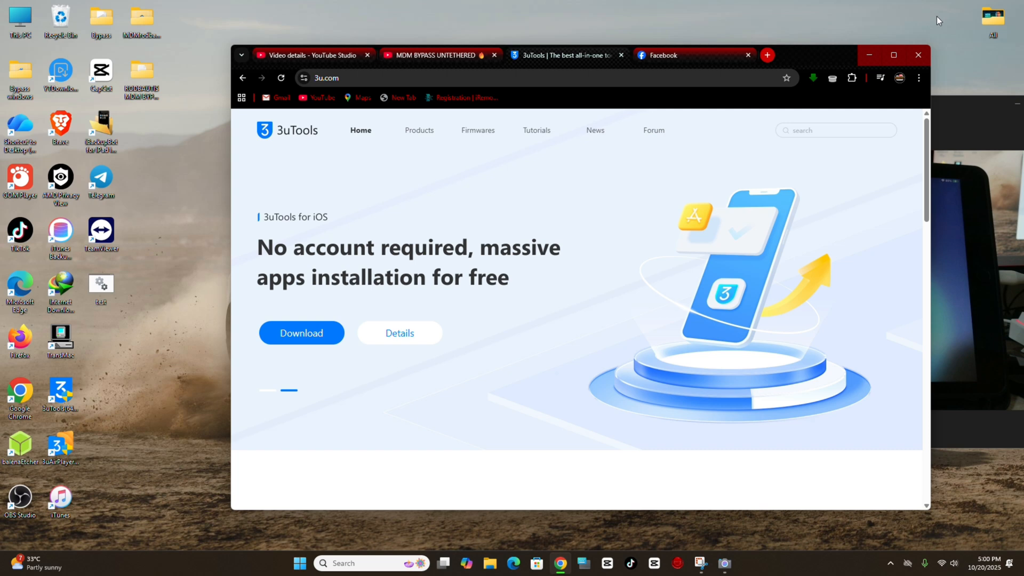
pyautogui.click(866, 56)
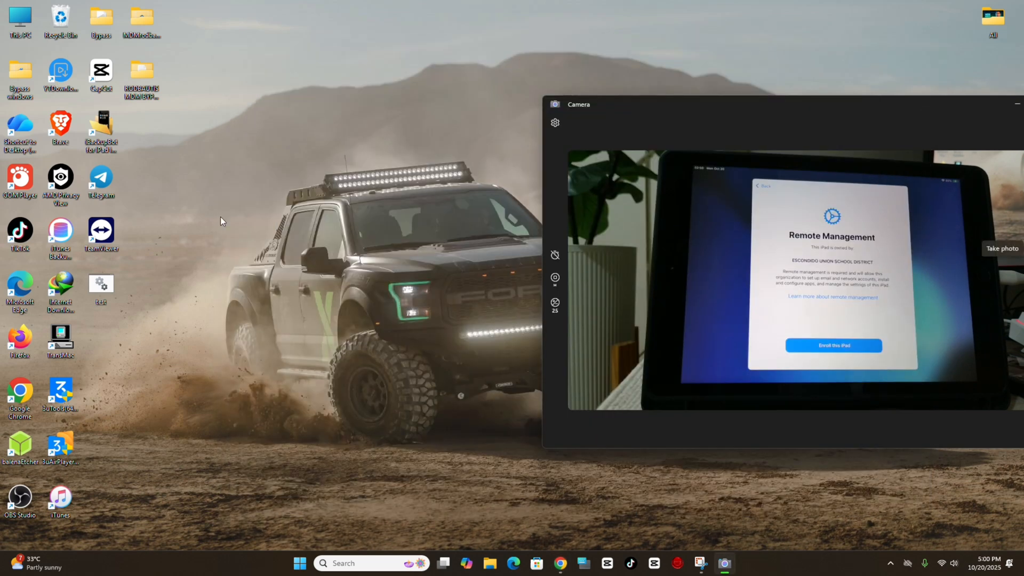
# Relaunch 3uTools, check the Apple device driver via Toolbox > iTunes Utility, and return to iDevice info.
pyautogui.doubleClick(60, 392)
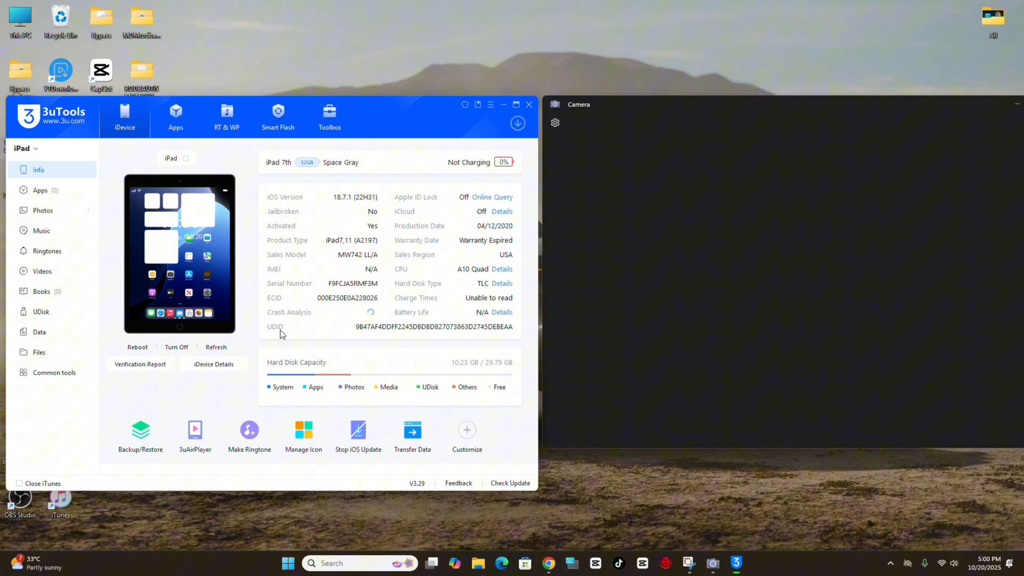
pyautogui.click(328, 122)
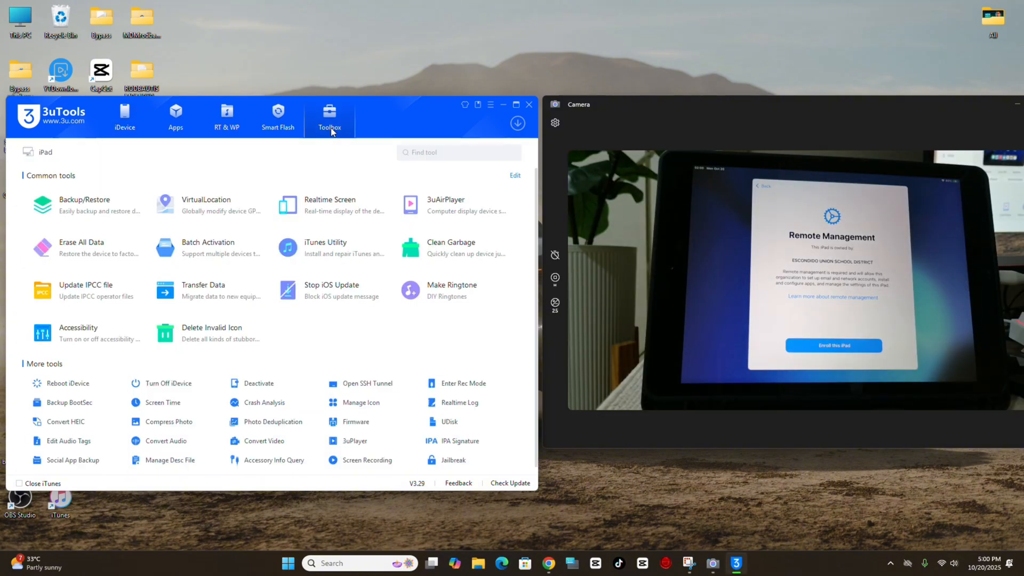
pyautogui.click(331, 254)
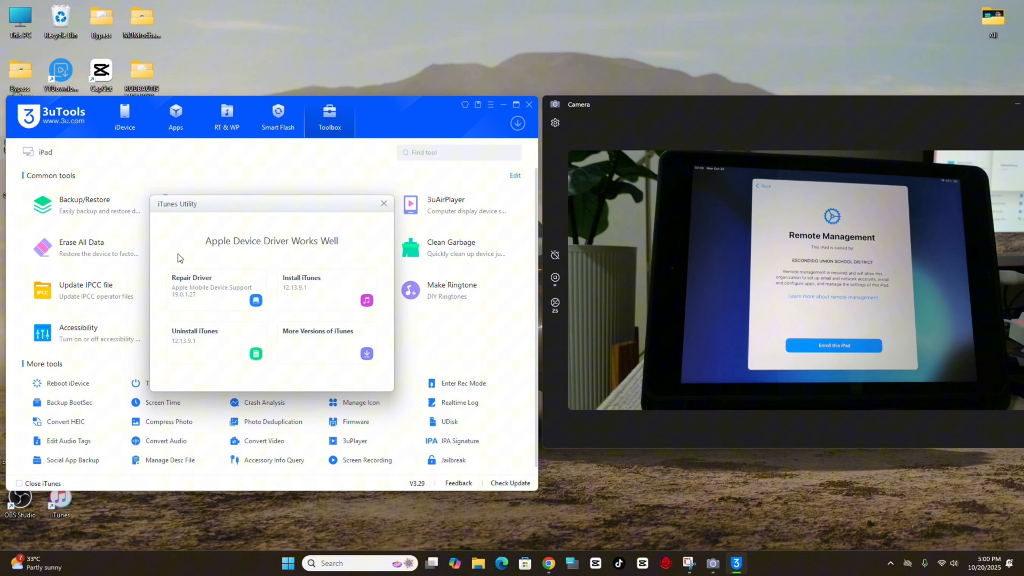
pyautogui.click(383, 205)
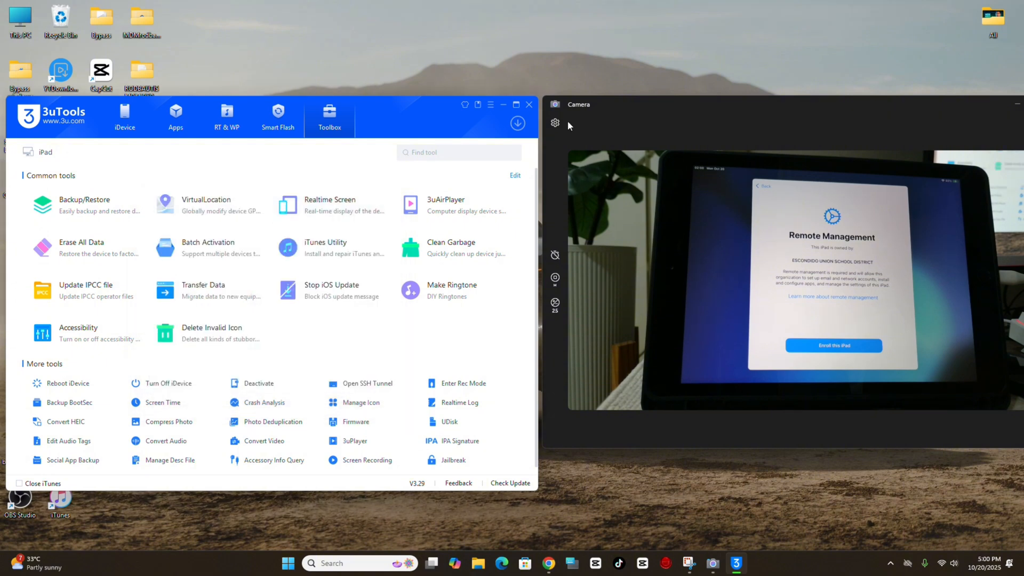
pyautogui.click(125, 120)
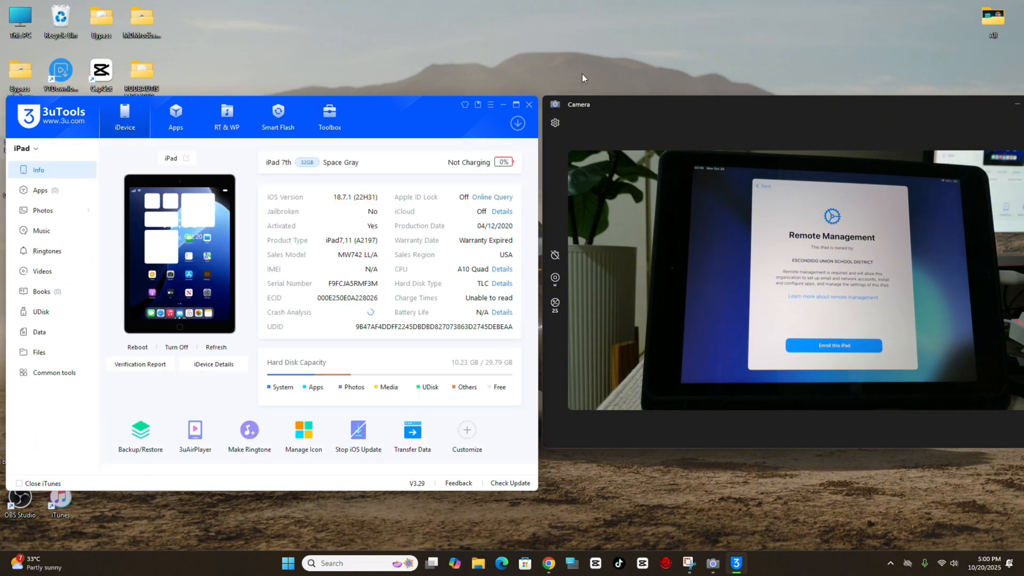
# Run the Darmiles Universal GSM Tools installer from MDMrodbautis into C:\DUGSMTOOL and exit it.
pyautogui.click(529, 105)
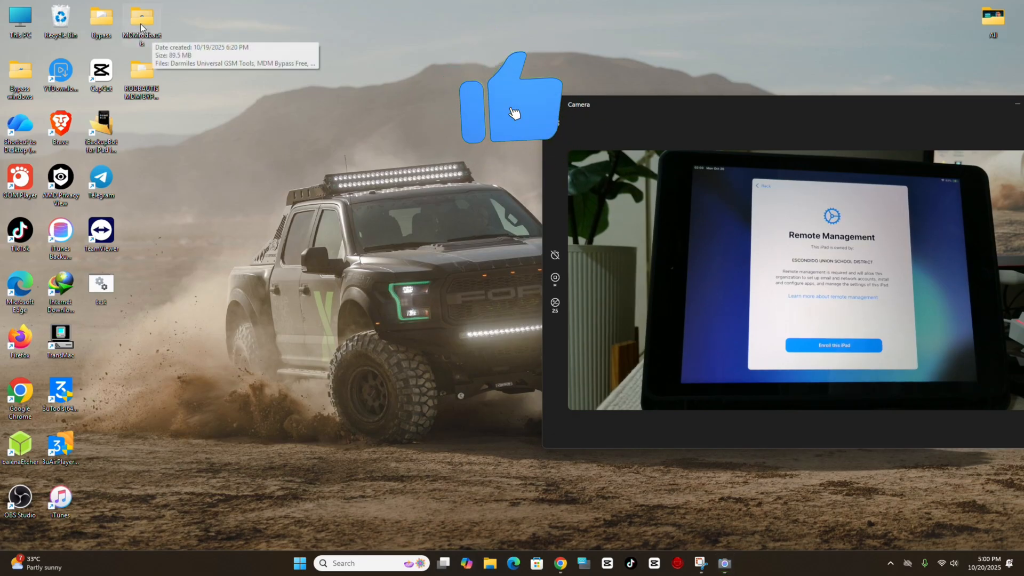
pyautogui.doubleClick(142, 23)
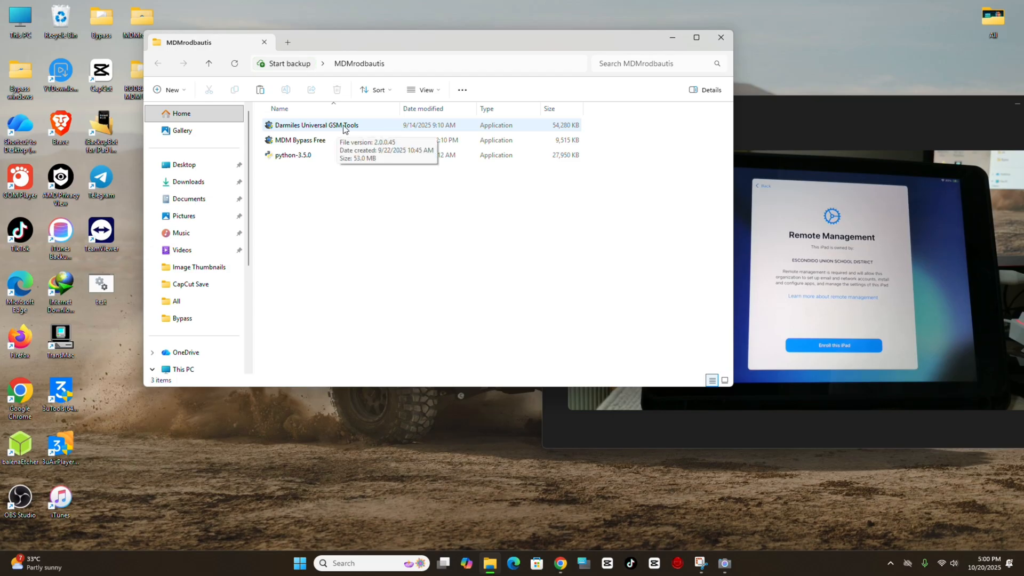
pyautogui.doubleClick(317, 125)
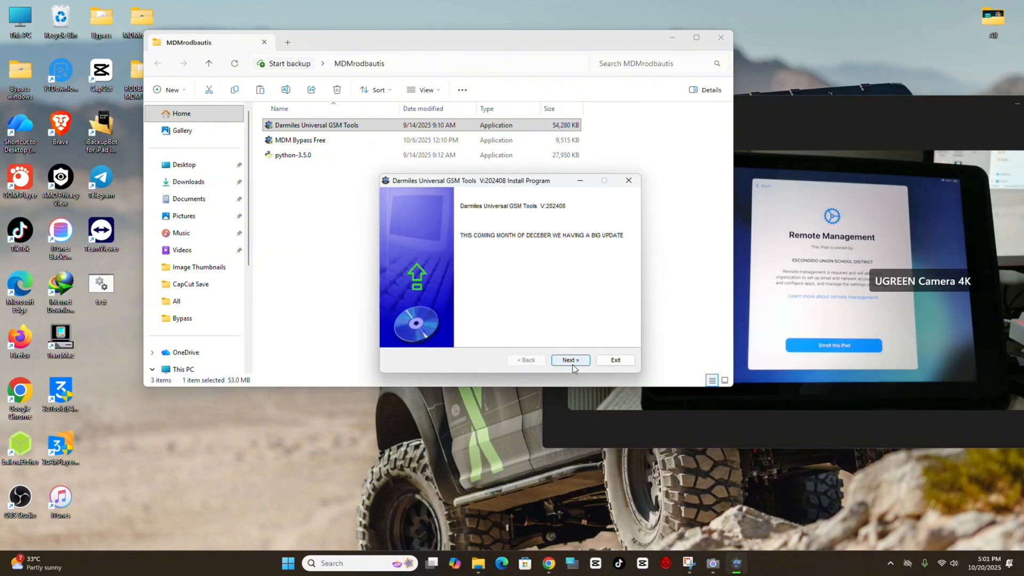
pyautogui.click(571, 362)
pyautogui.click(572, 362)
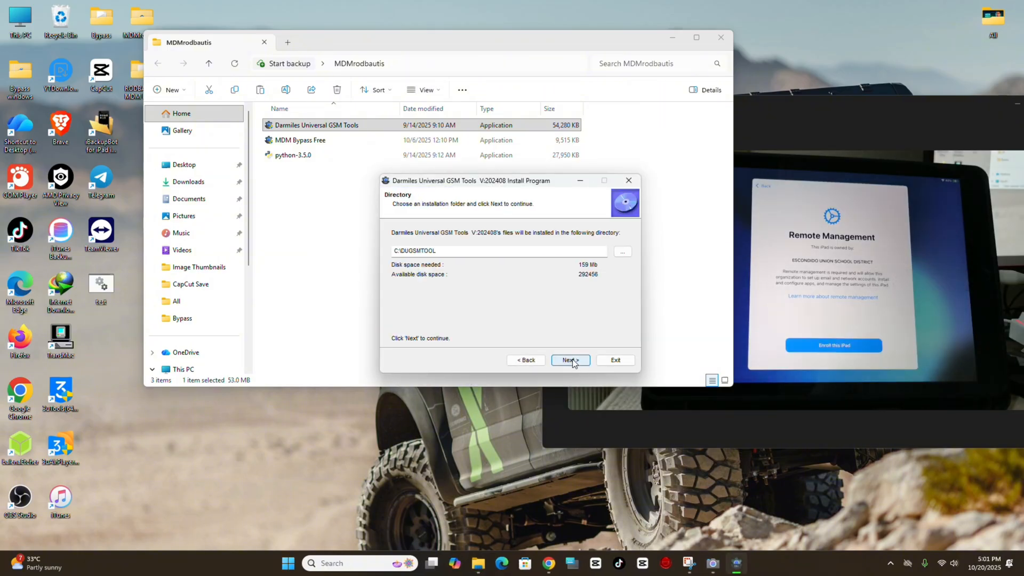
pyautogui.click(572, 362)
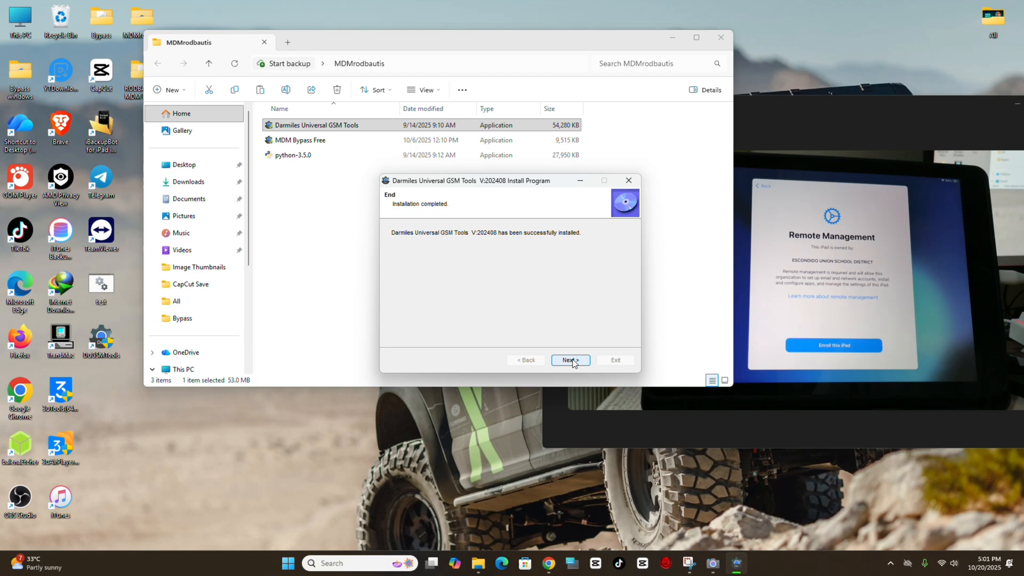
pyautogui.click(572, 362)
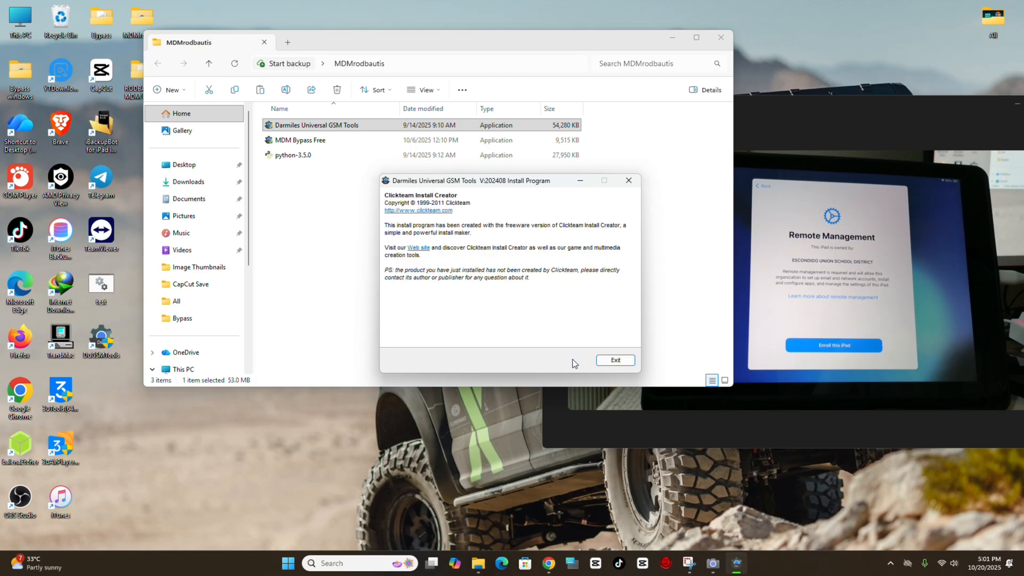
pyautogui.click(616, 360)
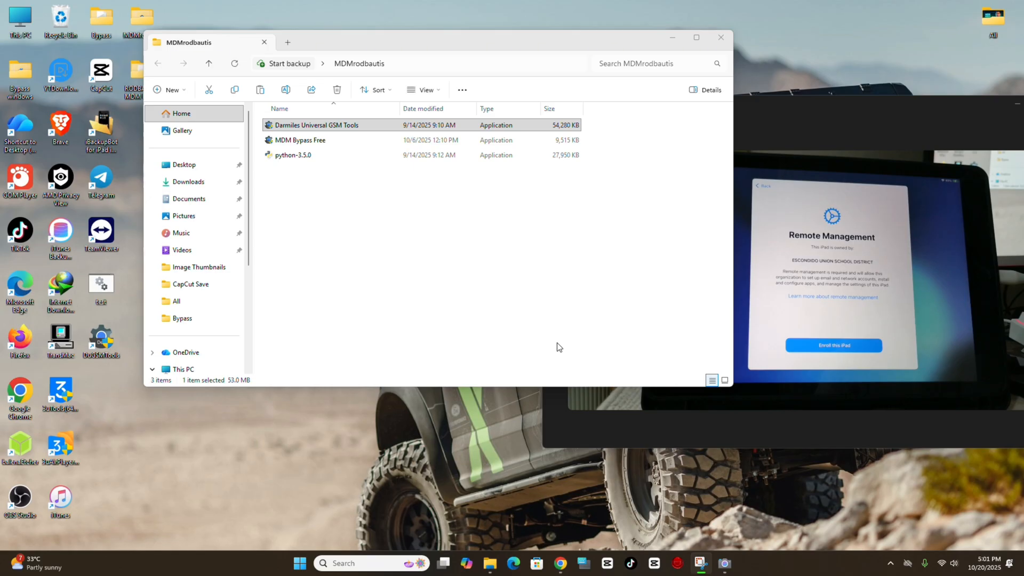
pyautogui.moveTo(316, 46); pyautogui.dragTo(490, 104)
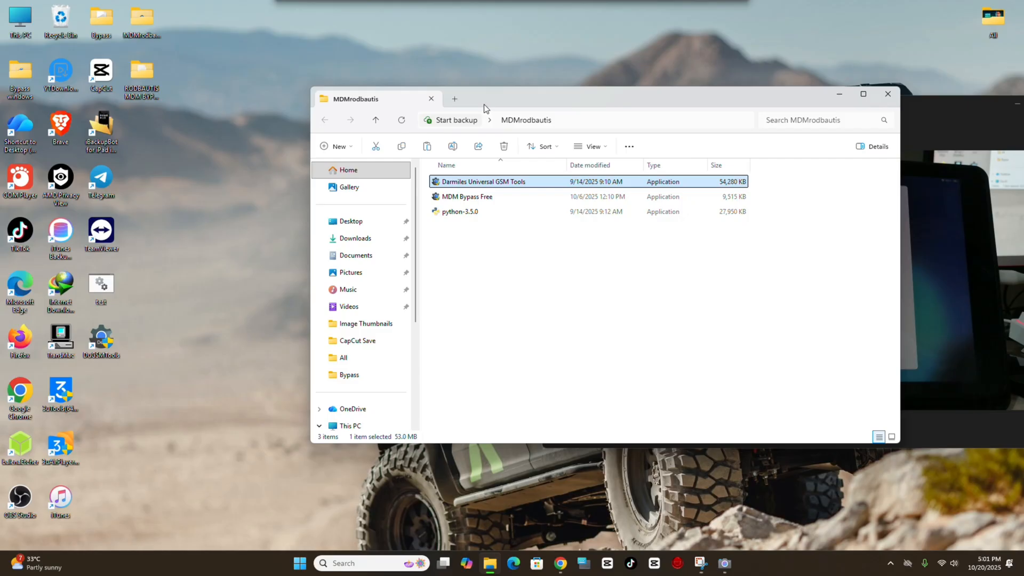
pyautogui.click(103, 341)
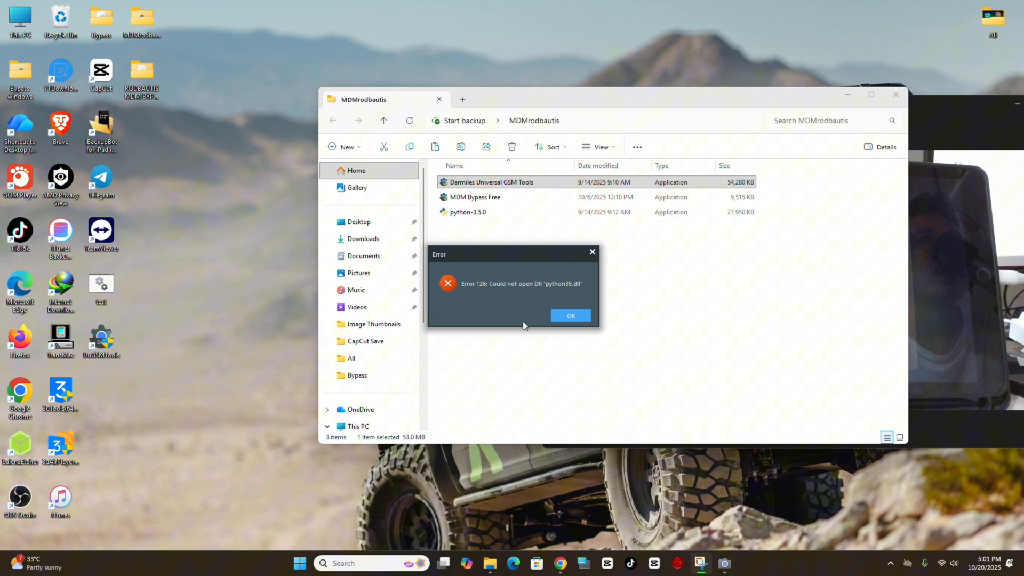
pyautogui.click(566, 316)
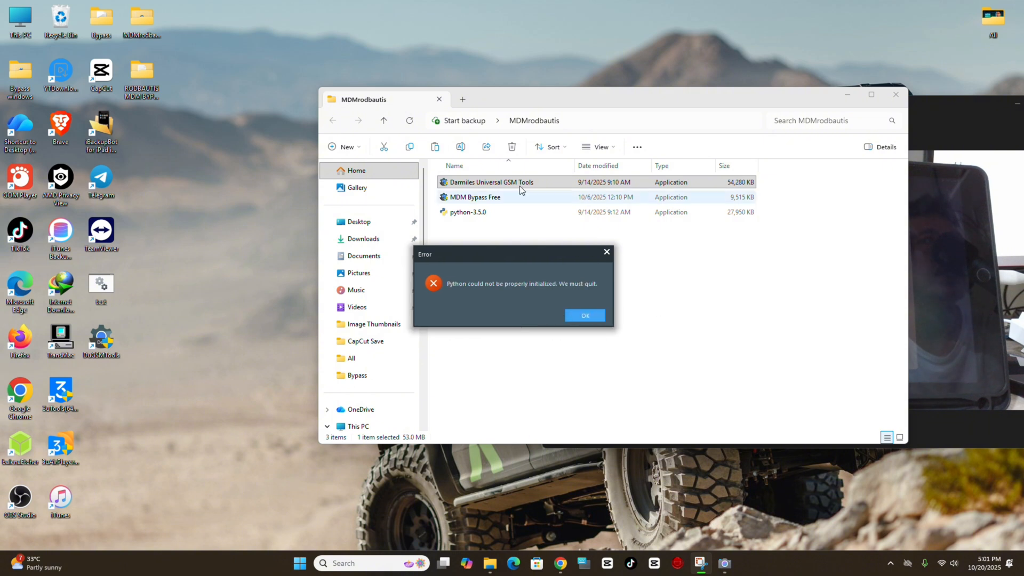
pyautogui.click(594, 319)
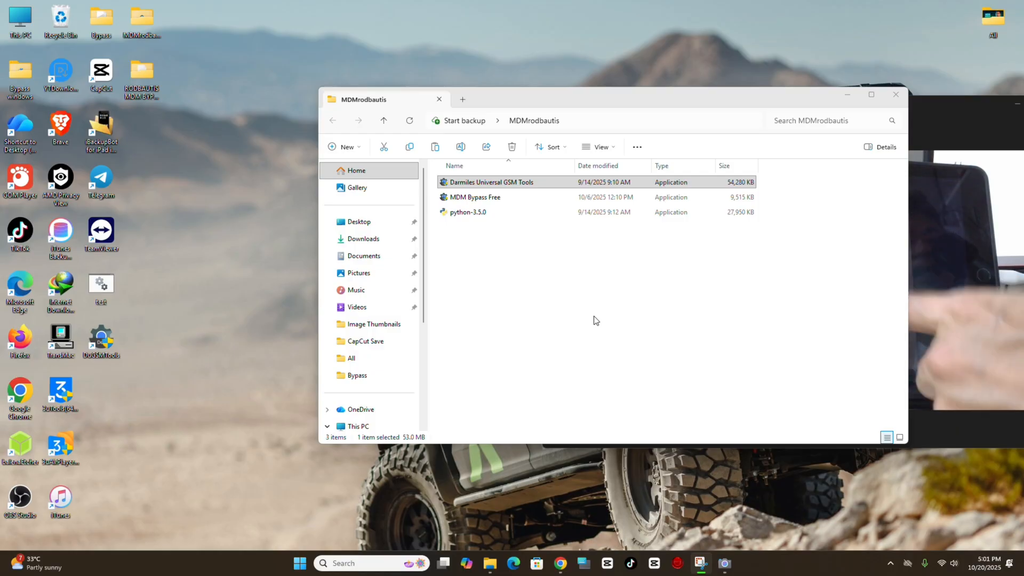
# Install python-3.5.0 (32-bit) with Install Now defaults and close setup when successful.
pyautogui.doubleClick(465, 215)
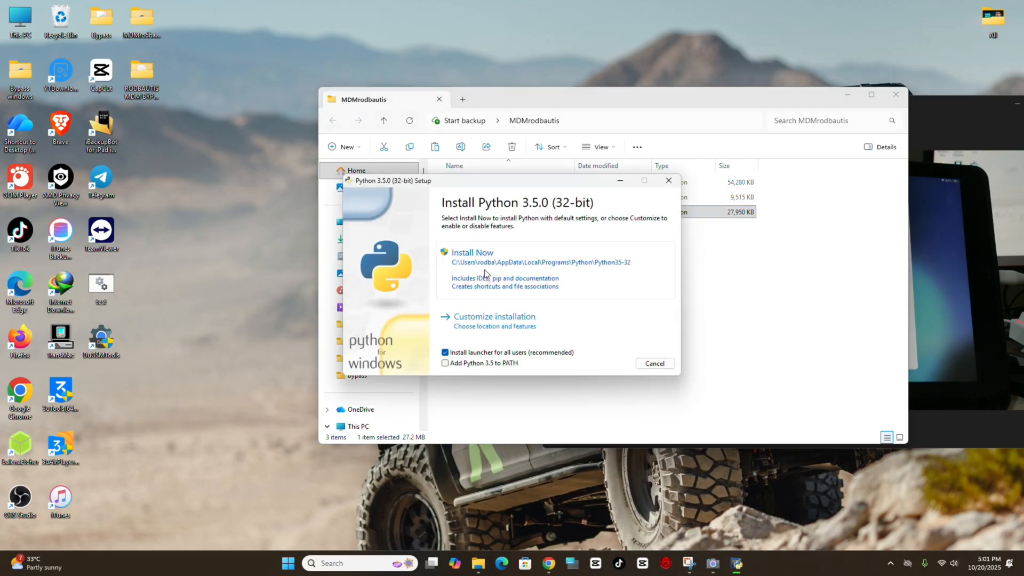
pyautogui.click(513, 288)
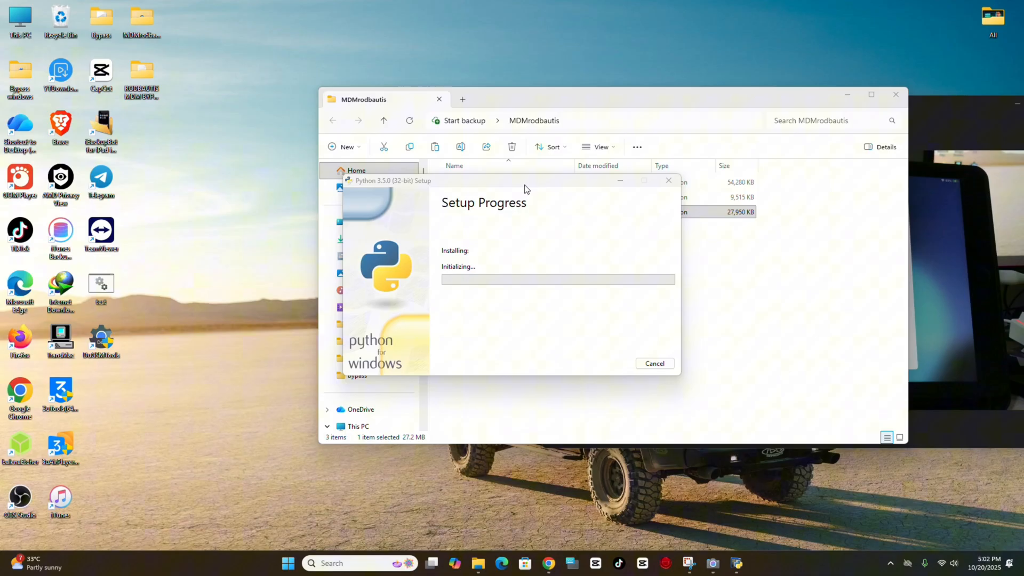
pyautogui.moveTo(524, 184); pyautogui.dragTo(275, 198)
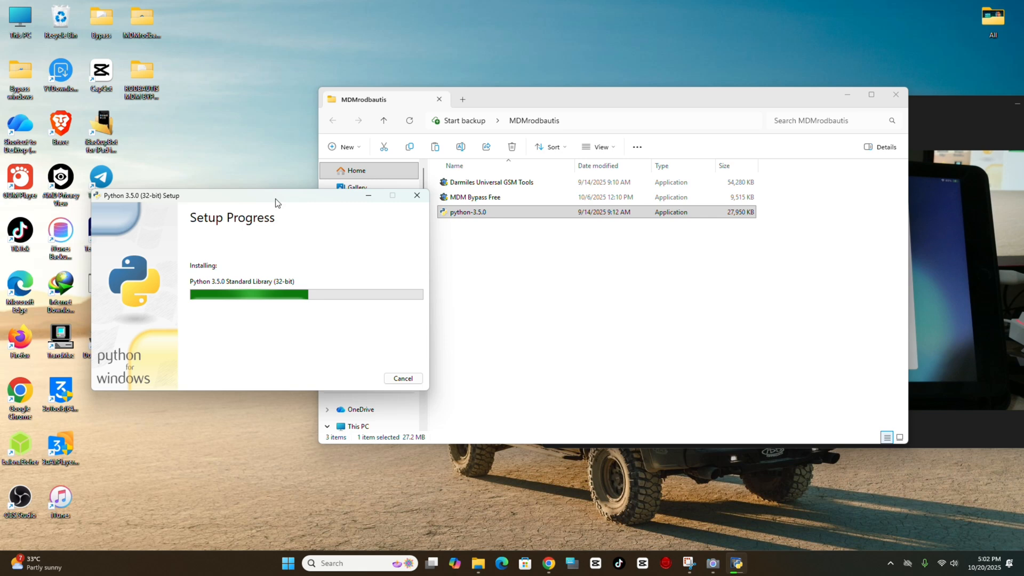
pyautogui.moveTo(747, 94); pyautogui.dragTo(629, 67)
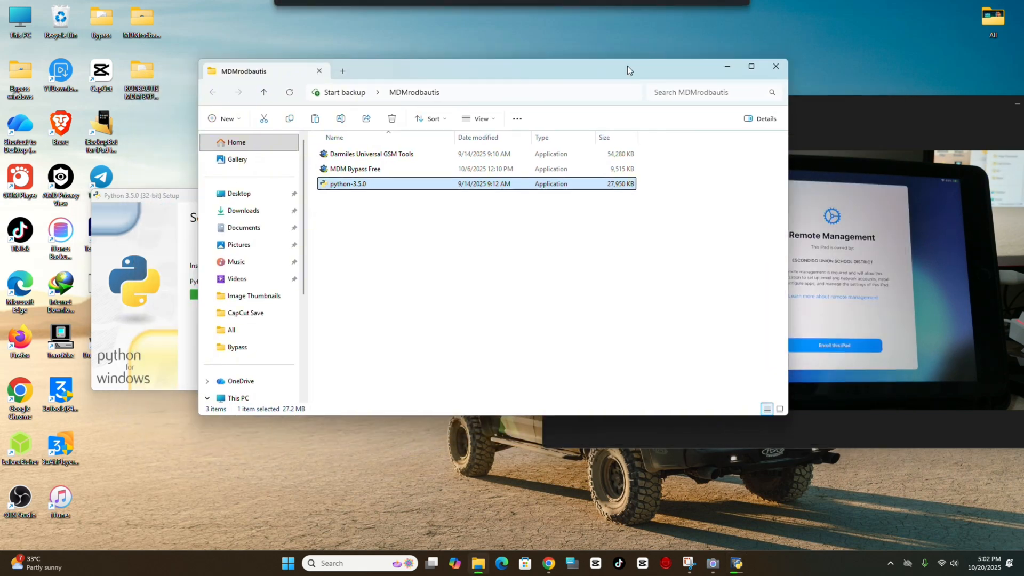
pyautogui.moveTo(191, 195); pyautogui.dragTo(146, 236)
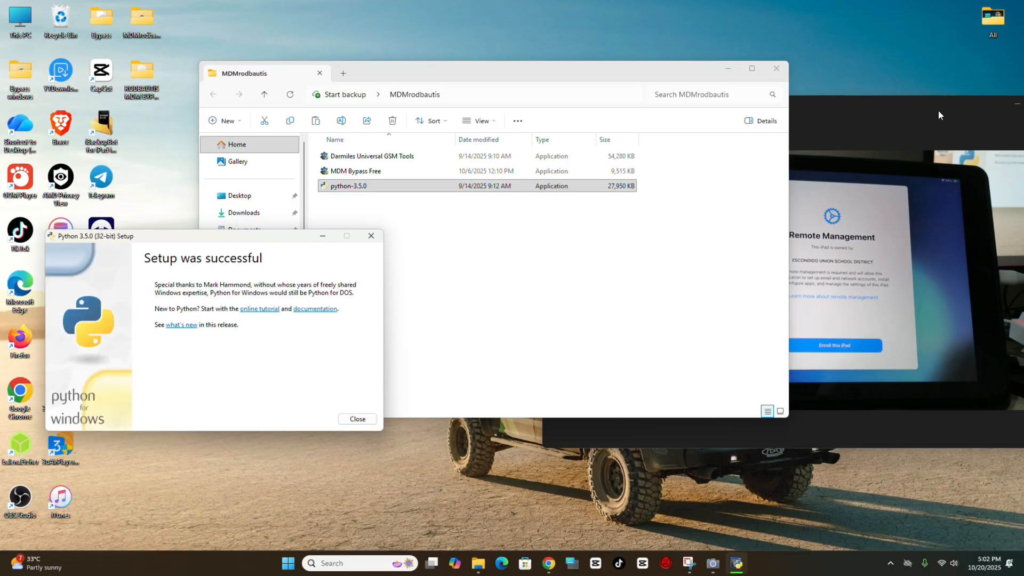
pyautogui.click(358, 419)
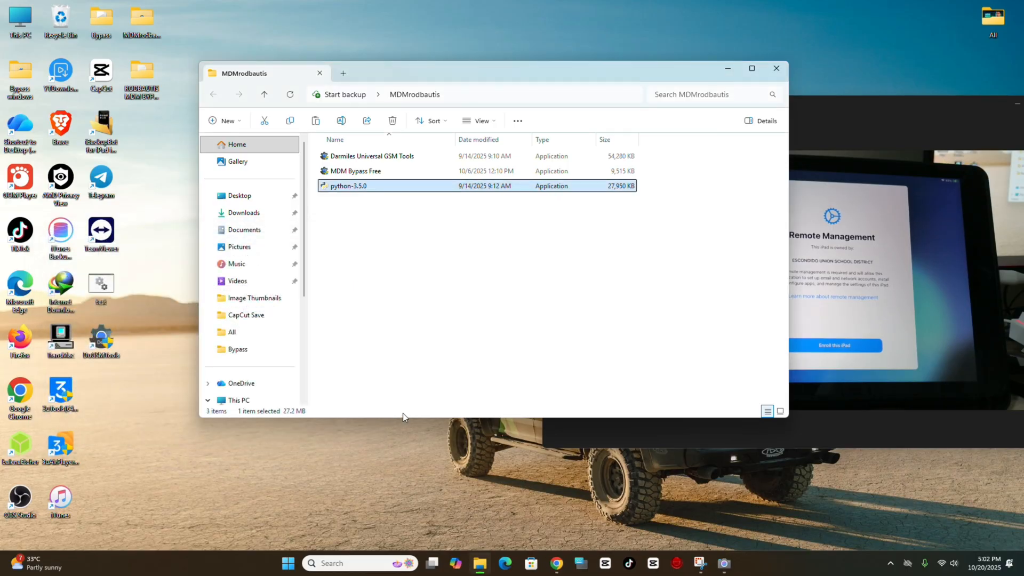
pyautogui.click(123, 354)
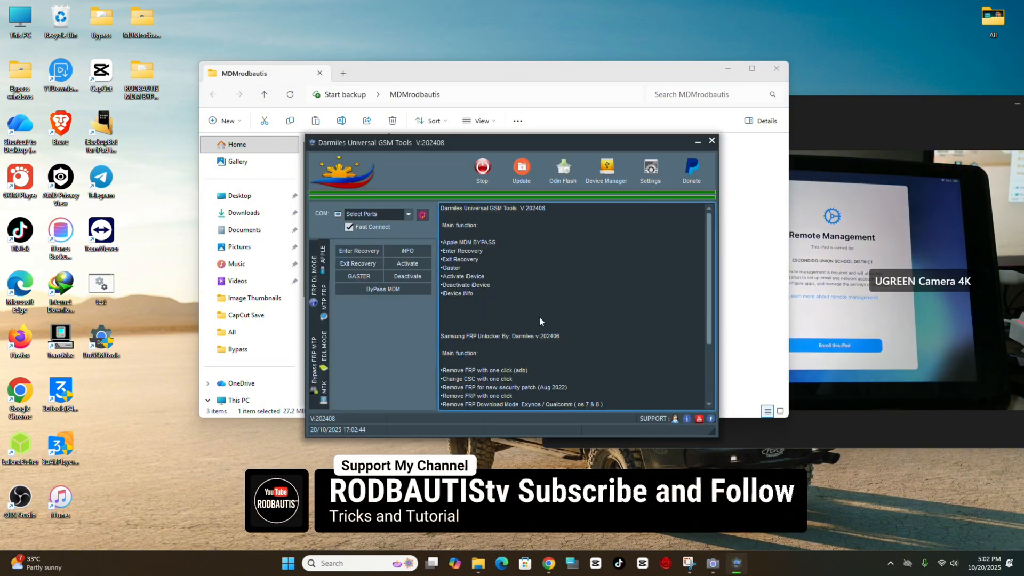
pyautogui.moveTo(524, 145)
pyautogui.mouseDown()
pyautogui.moveTo(276, 133)
pyautogui.moveTo(414, 177)
pyautogui.moveTo(391, 158)
pyautogui.mouseUp()
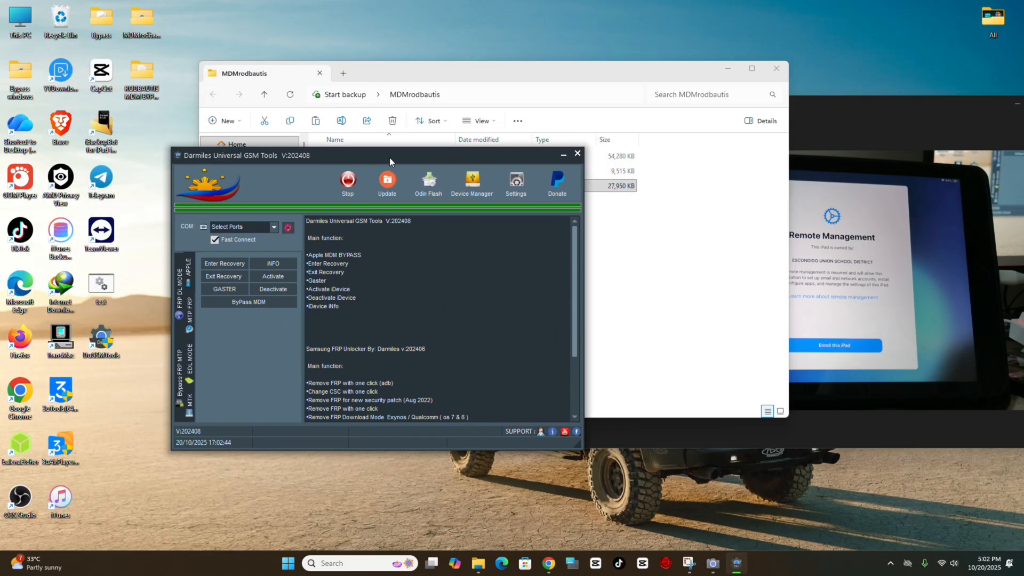
pyautogui.click(579, 153)
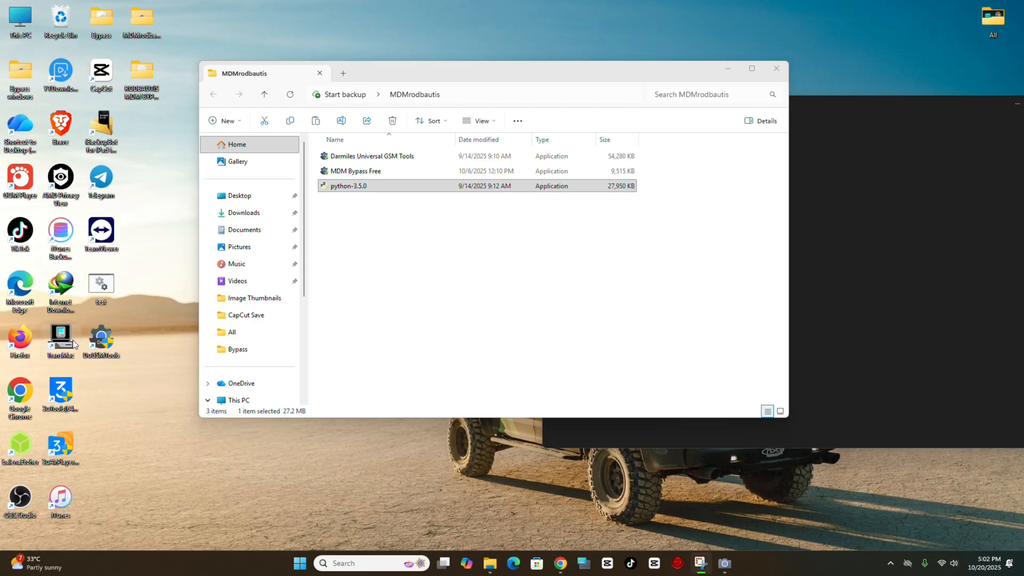
# Open the DUGSMTools shortcut's file location to show the C:\DUGSMTOOL folder.
pyautogui.rightClick(105, 340)
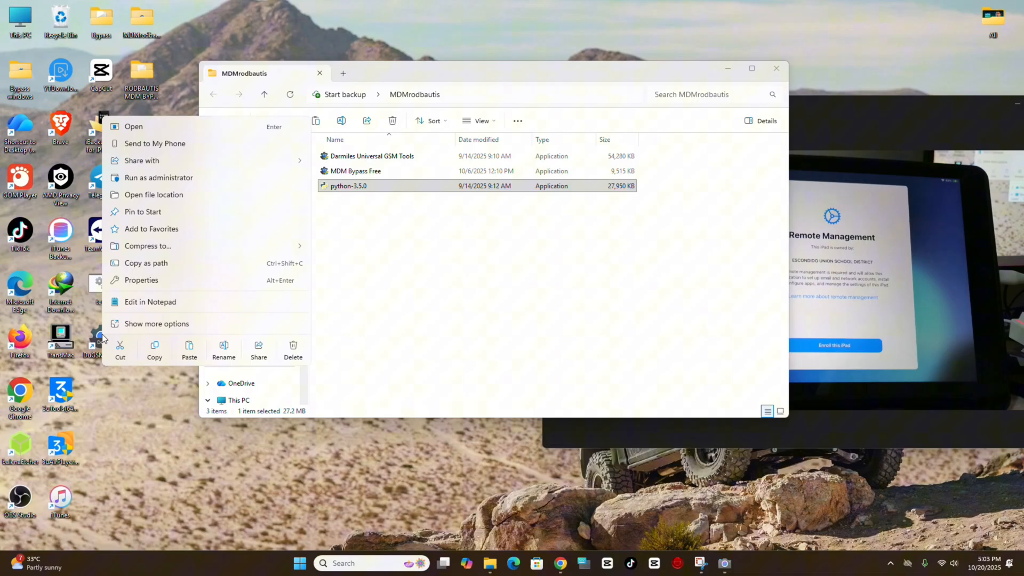
pyautogui.click(153, 325)
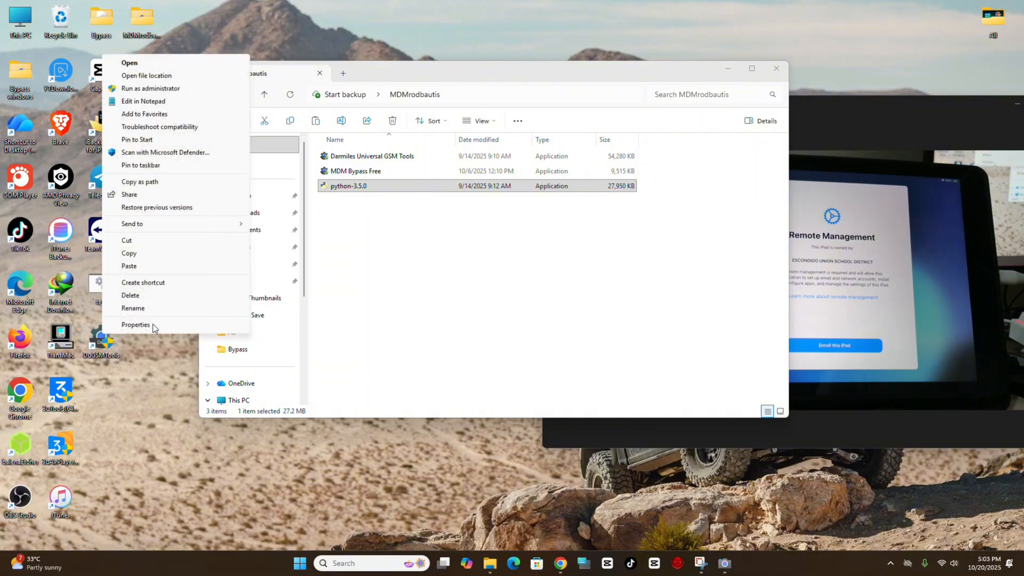
pyautogui.click(153, 75)
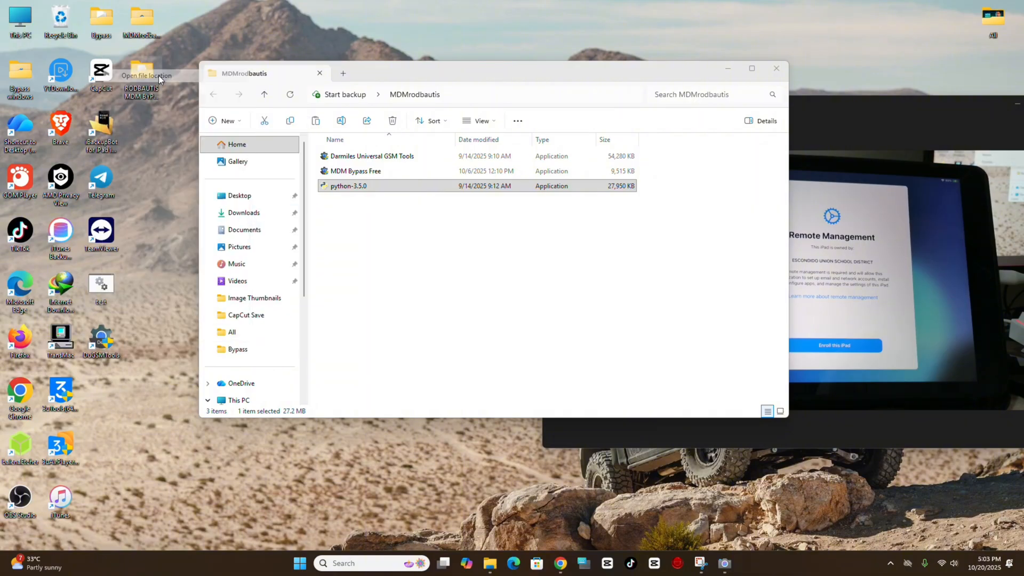
pyautogui.moveTo(532, 87)
pyautogui.mouseDown()
pyautogui.moveTo(455, 243)
pyautogui.moveTo(396, 241)
pyautogui.mouseUp()
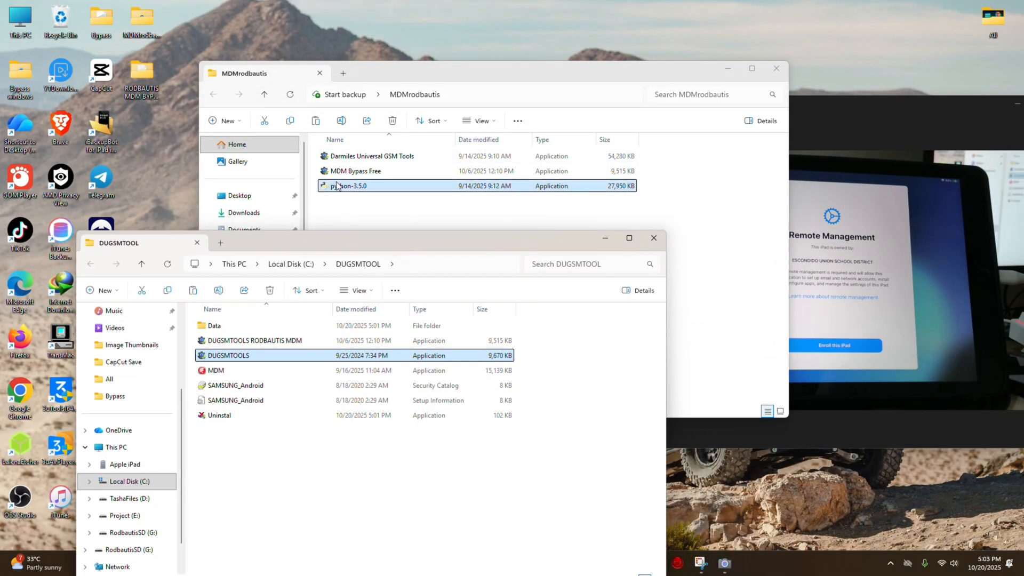
# Copy MDM Bypass Free from MDMrodbautis and paste it into C:\DUGSMTOOL.
pyautogui.click(355, 172)
pyautogui.rightClick(355, 171)
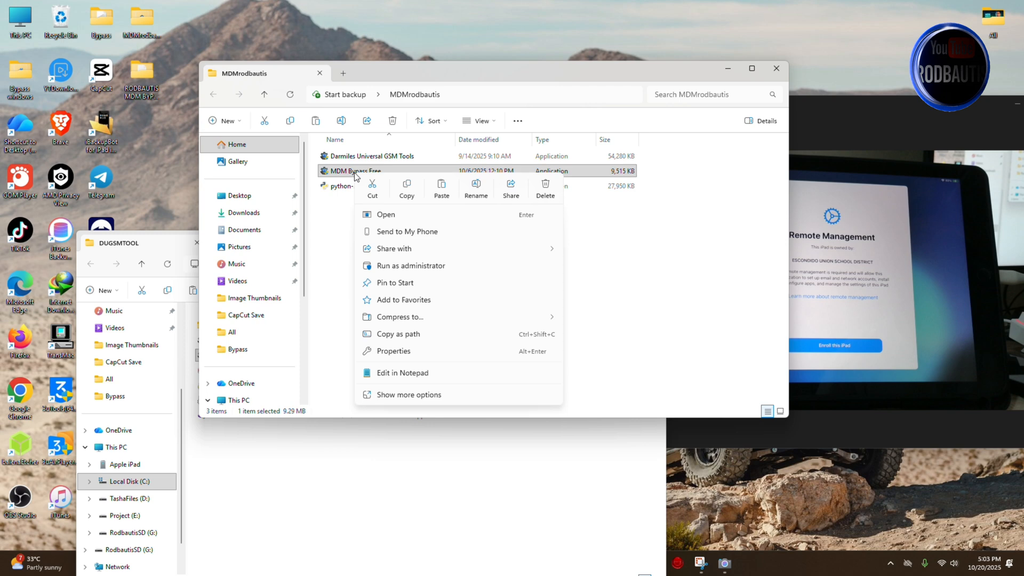
pyautogui.click(411, 192)
pyautogui.click(349, 441)
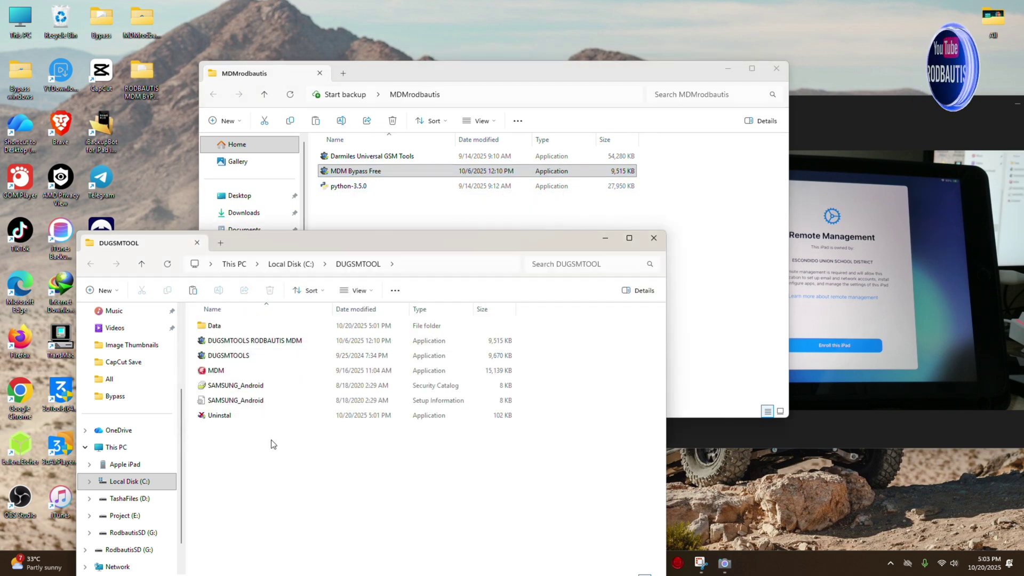
pyautogui.rightClick(286, 487)
pyautogui.click(304, 498)
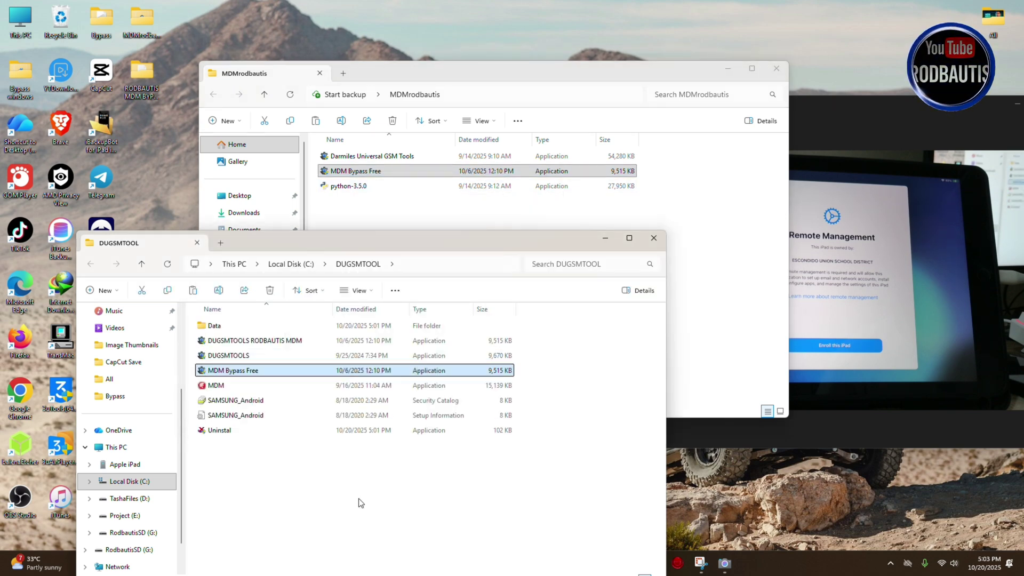
# Create a shortcut to MDM Bypass Free, drag it onto the desktop, and put the DUGSMTOOL window away.
pyautogui.click(776, 68)
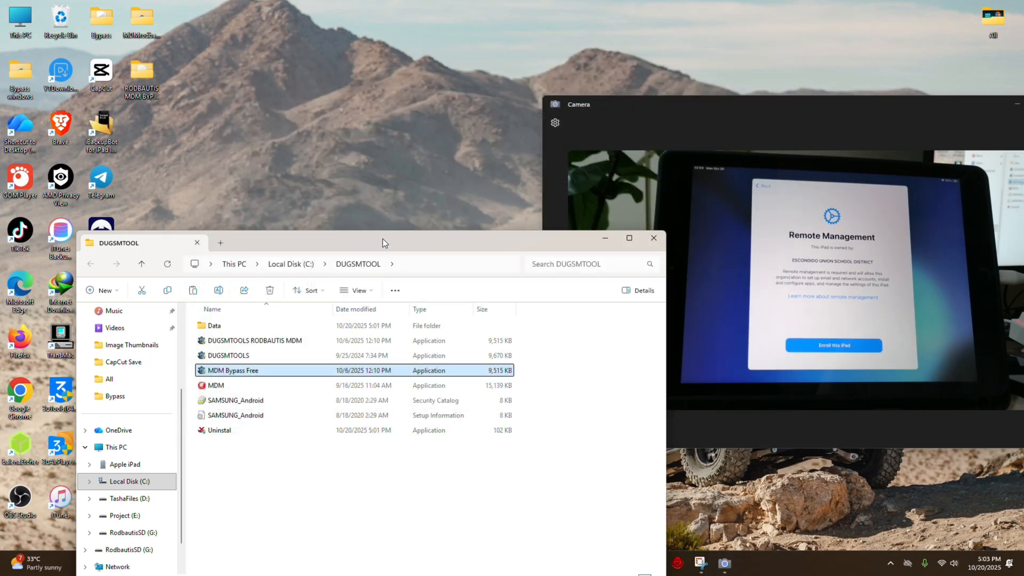
pyautogui.moveTo(383, 239); pyautogui.dragTo(513, 89)
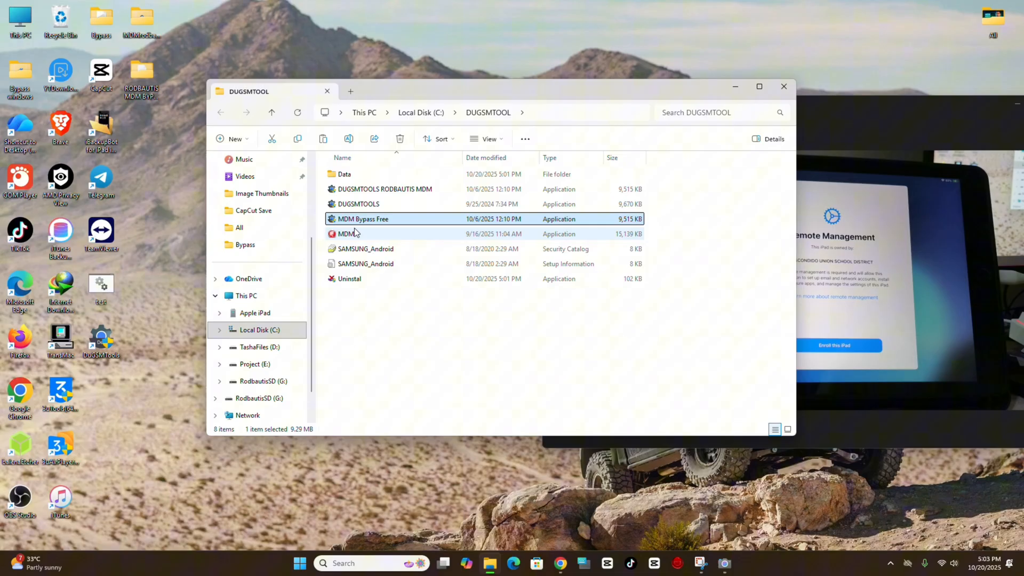
pyautogui.rightClick(353, 219)
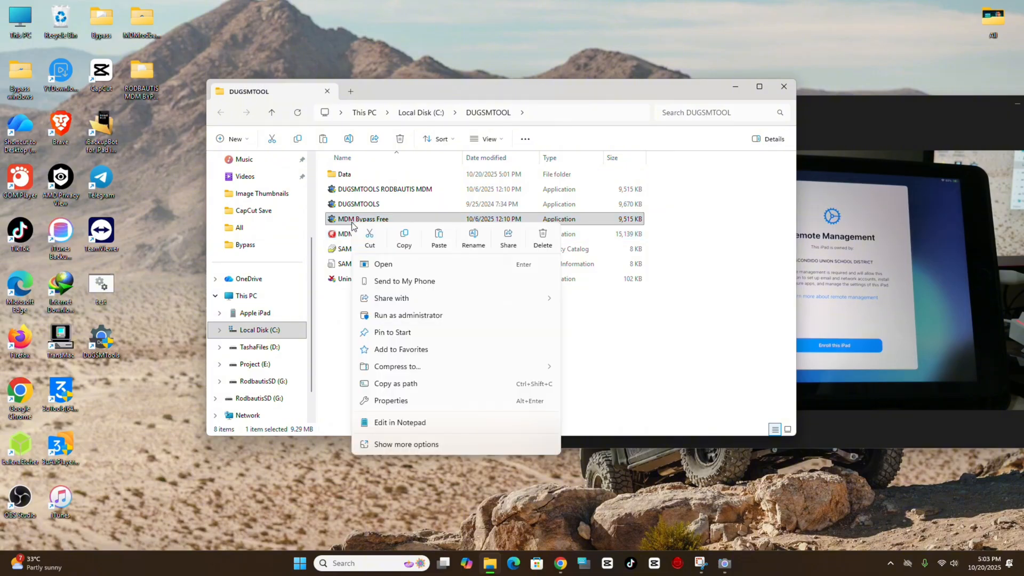
pyautogui.click(397, 444)
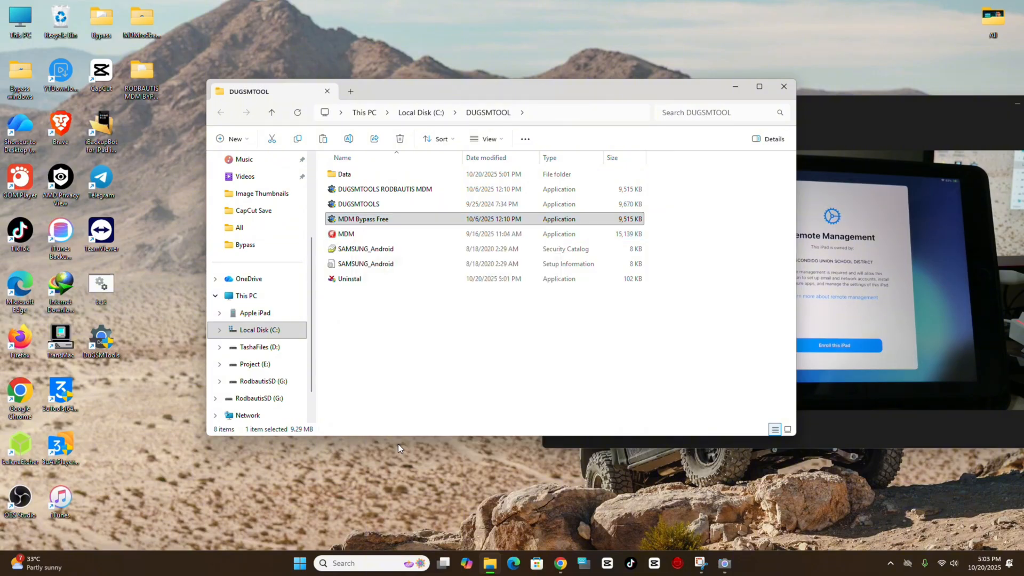
pyautogui.click(423, 434)
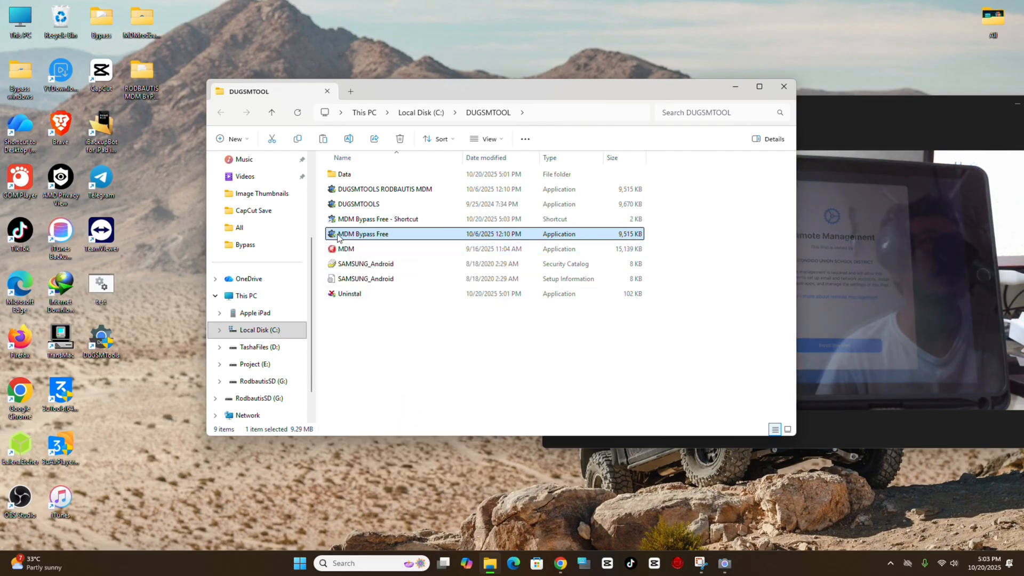
pyautogui.moveTo(384, 220); pyautogui.dragTo(109, 424)
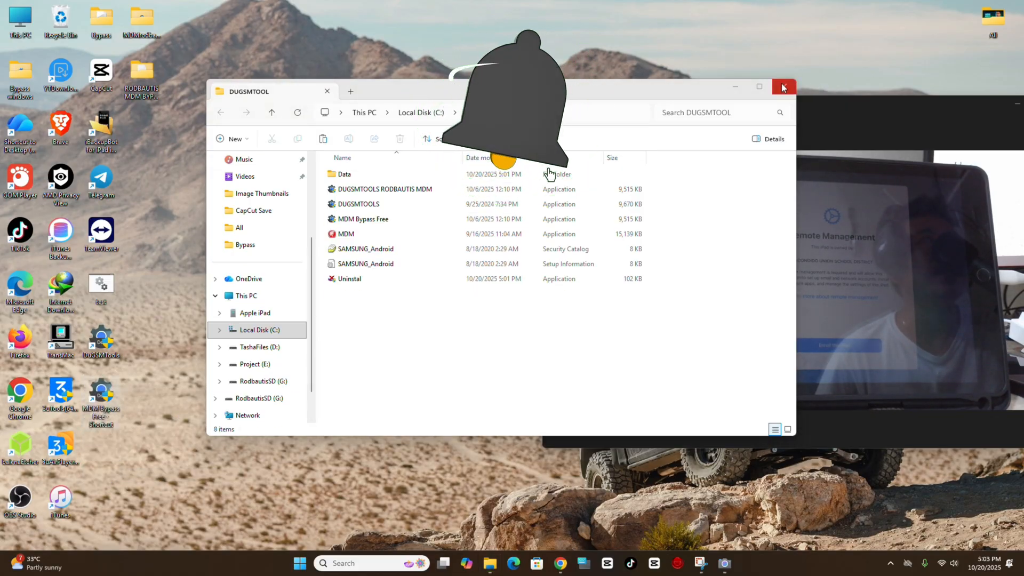
pyautogui.click(736, 88)
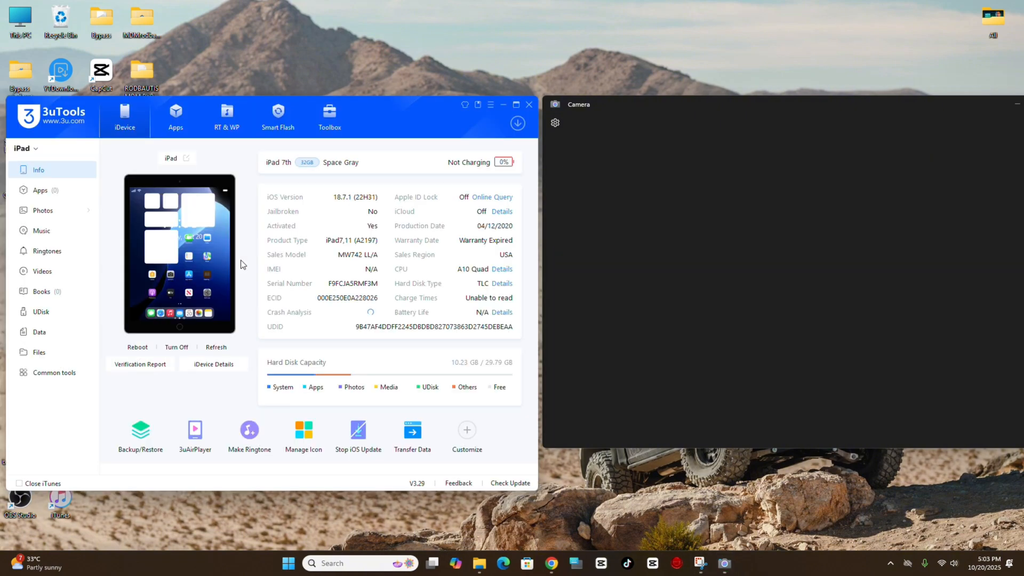
# Nudge the 3uTools window and dismiss the desktop context menu while the iPad reconnects.
pyautogui.moveTo(413, 115); pyautogui.dragTo(403, 106)
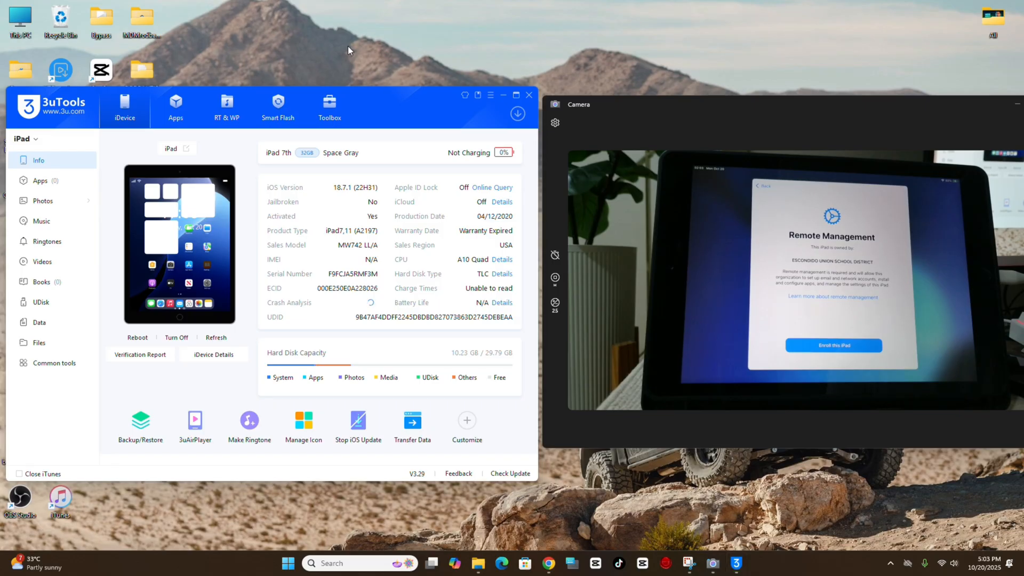
pyautogui.rightClick(348, 46)
pyautogui.click(394, 106)
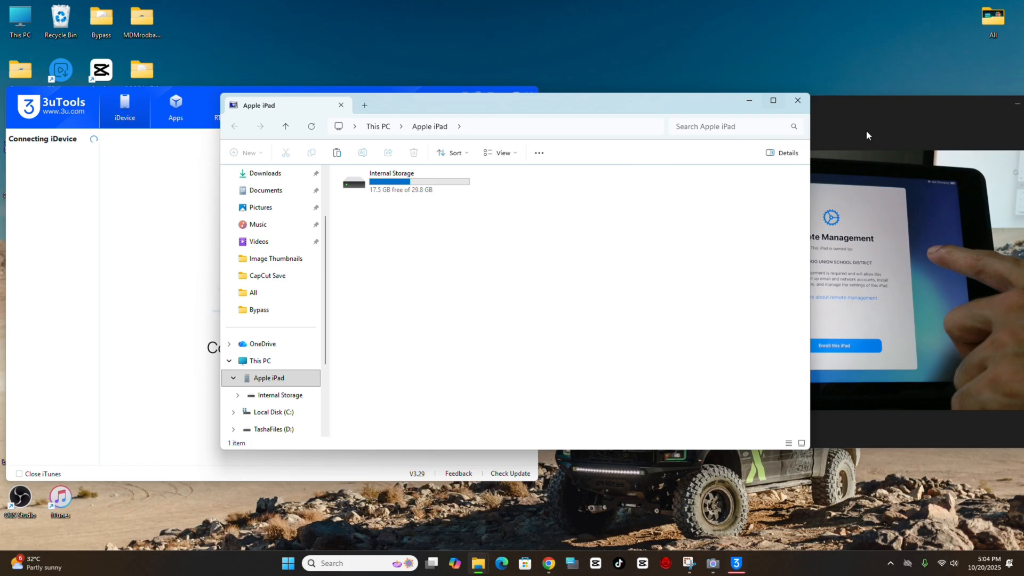
pyautogui.click(798, 100)
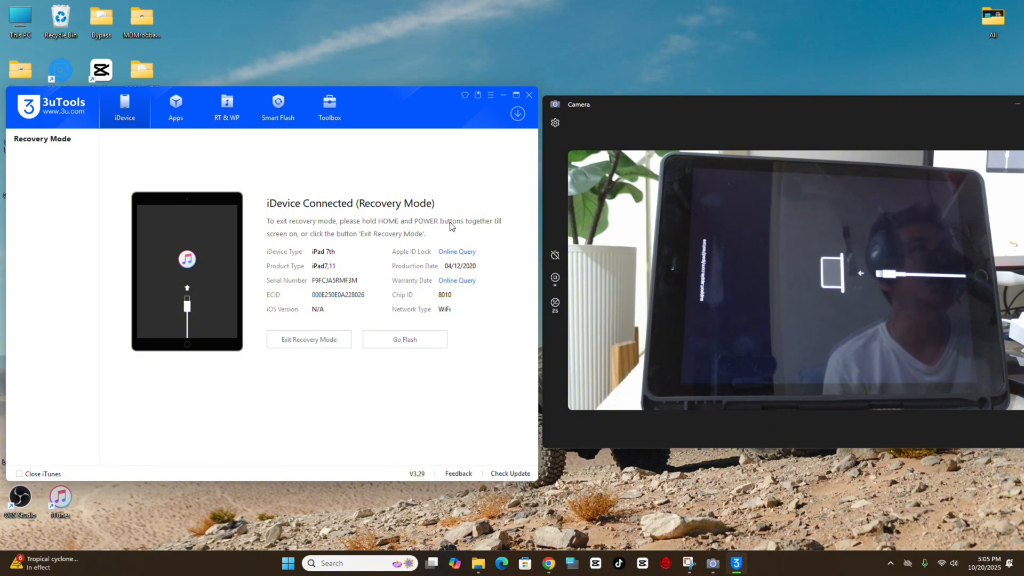
# From Easy Flash, start a Quick Flash of firmware 18.7.1 and confirm the reminder dialog.
pyautogui.click(417, 342)
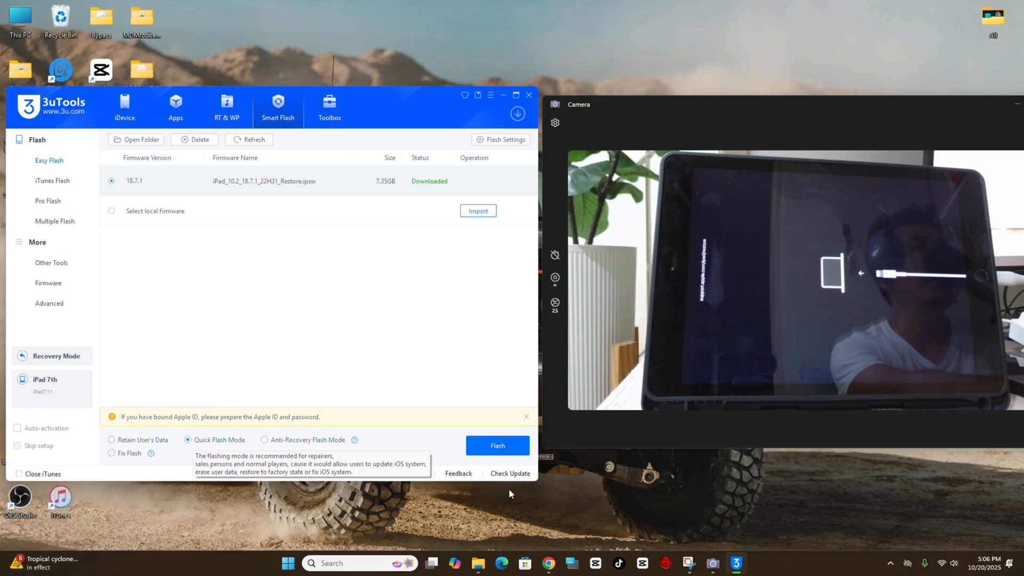
pyautogui.click(498, 449)
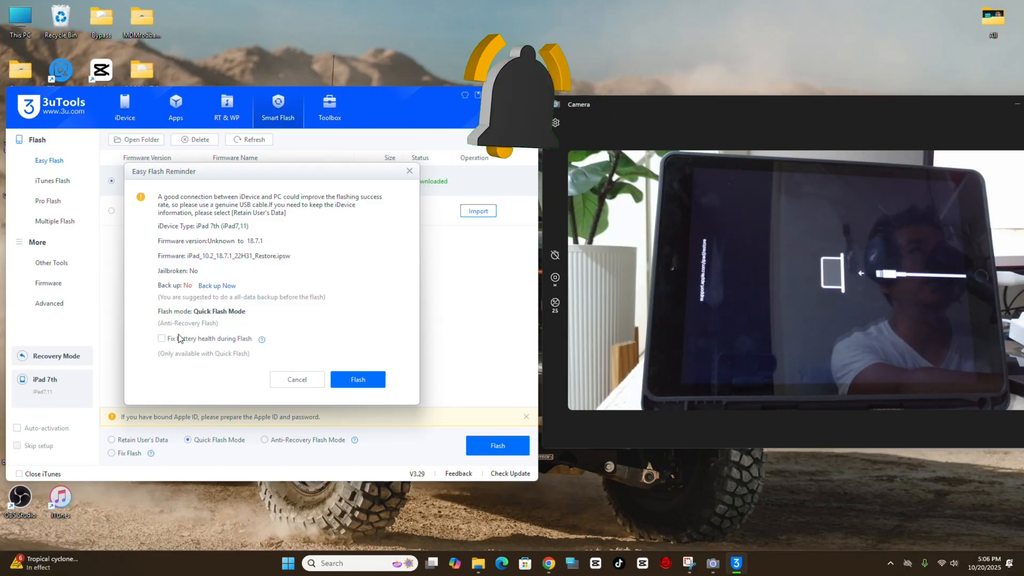
pyautogui.click(358, 380)
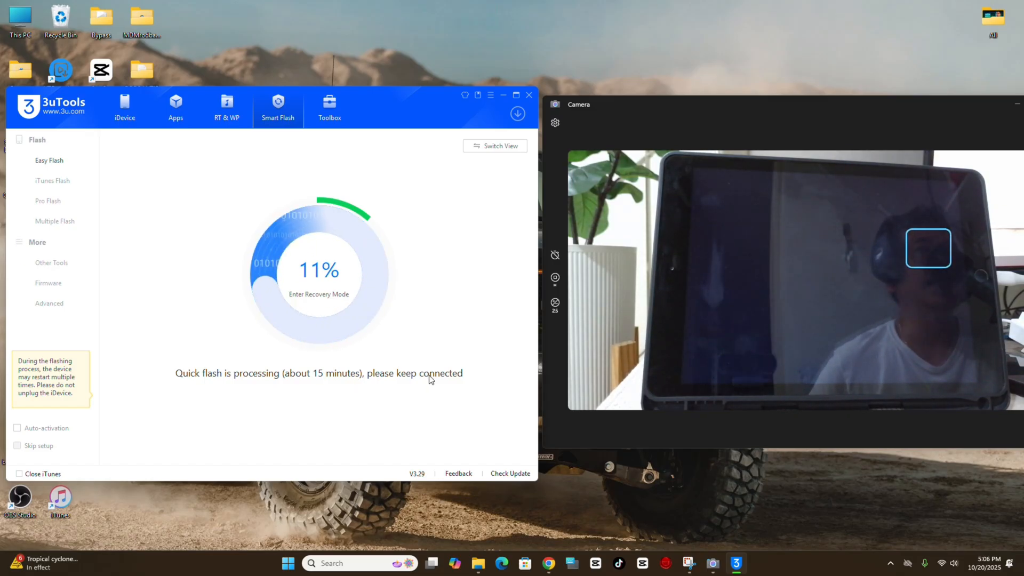
# Show the MDM BYPASS UNTETHERED YouTube video, then hide the browser for the camera view.
pyautogui.click(549, 564)
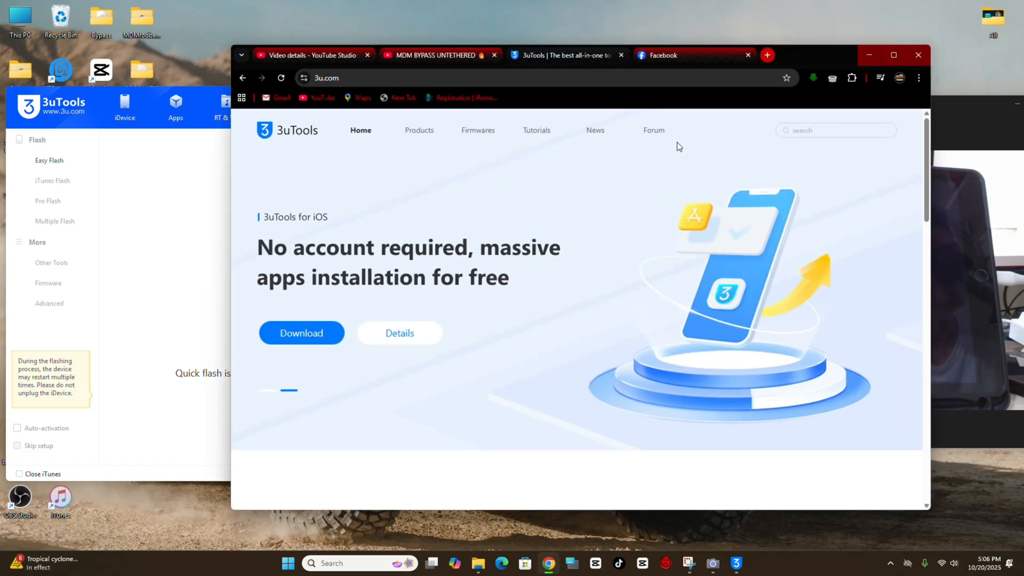
pyautogui.click(436, 56)
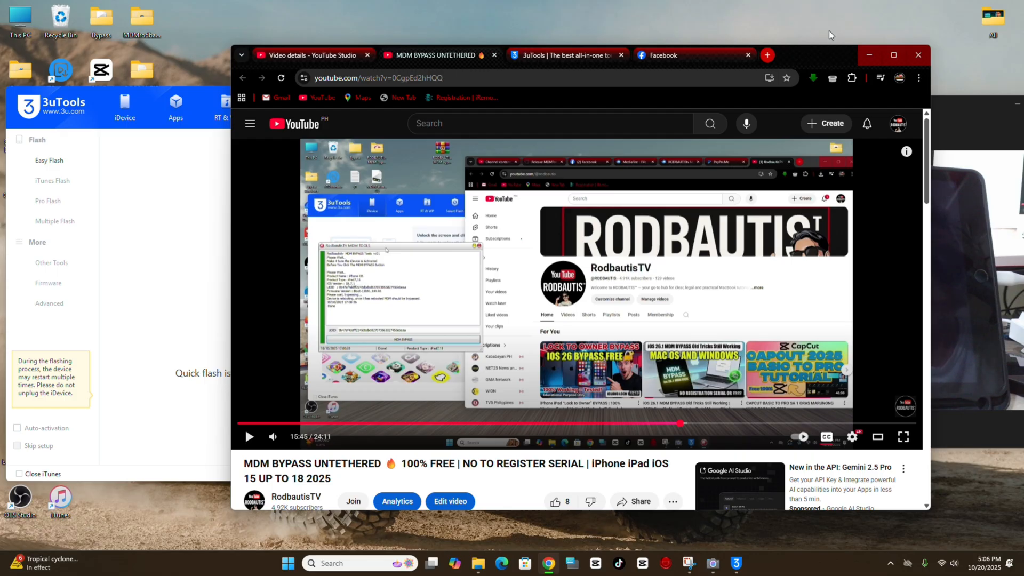
pyautogui.moveTo(812, 53); pyautogui.dragTo(816, 68)
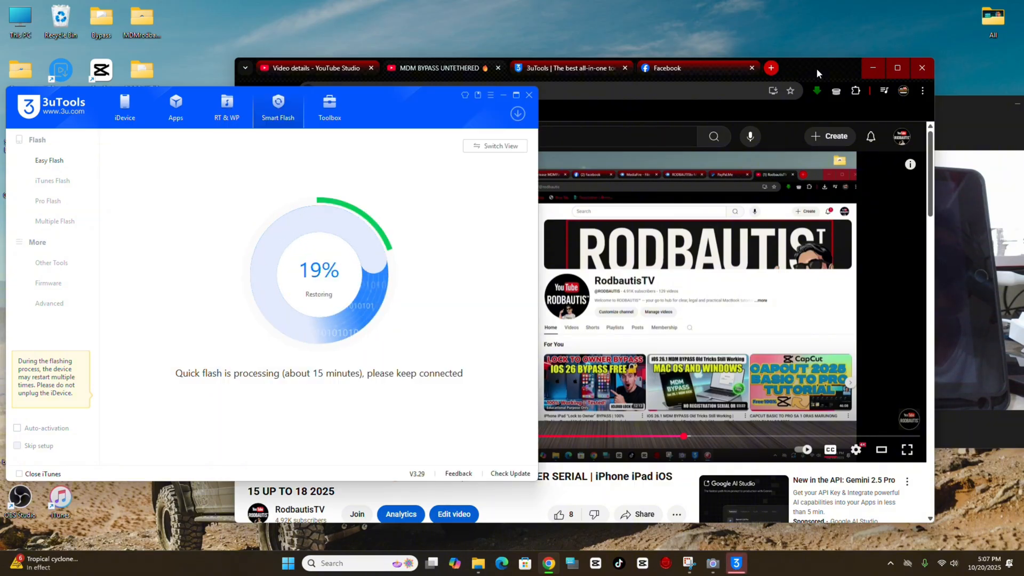
pyautogui.click(872, 67)
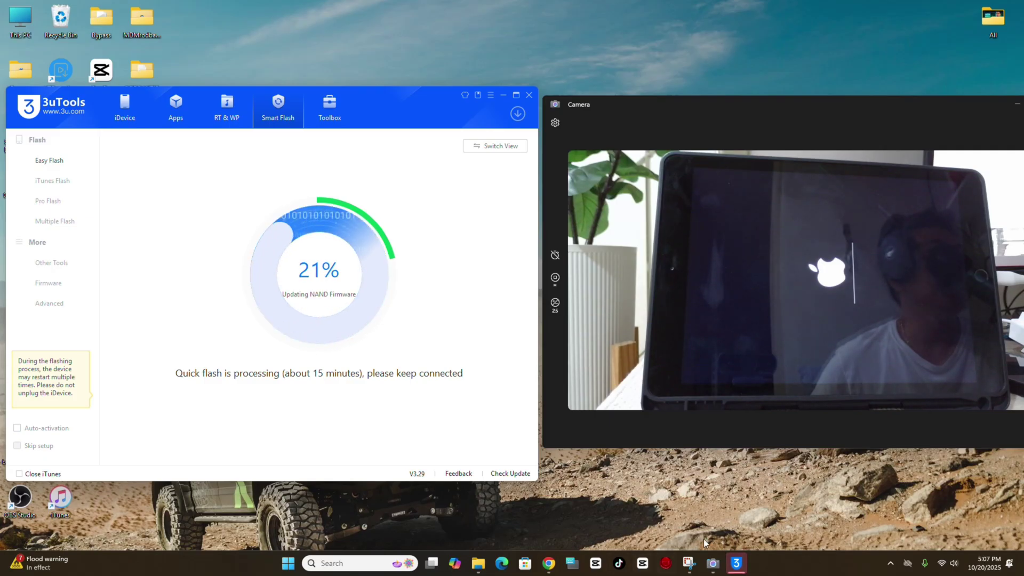
# Show the 3u.com website with its address selected, then hide the browser to watch flash progress.
pyautogui.click(549, 564)
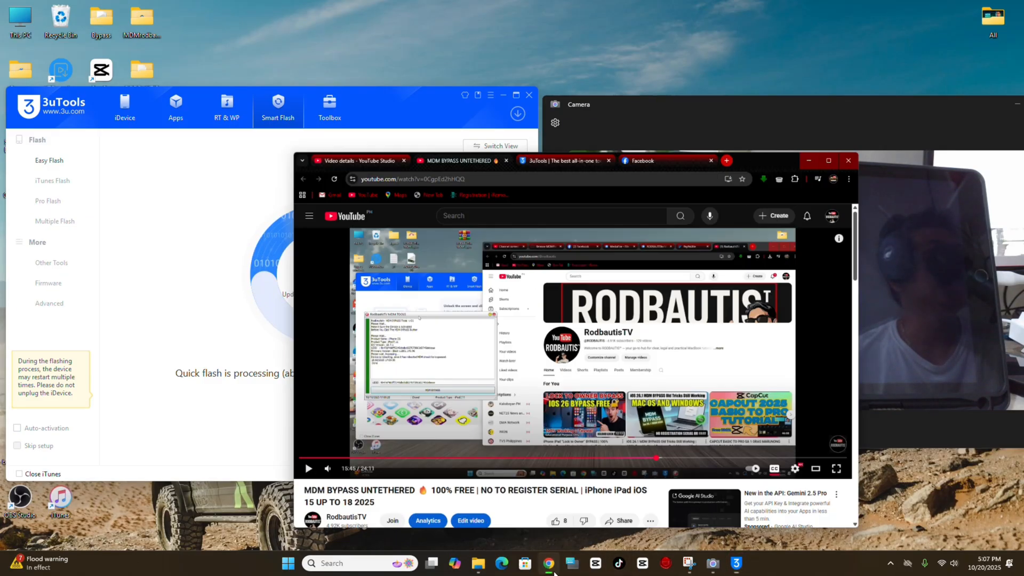
pyautogui.click(560, 68)
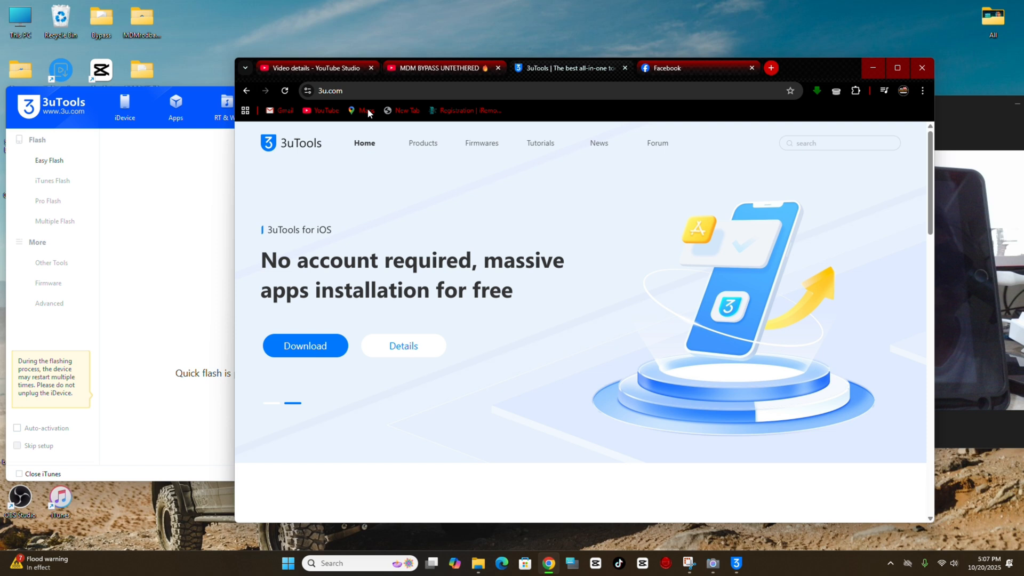
pyautogui.click(368, 90)
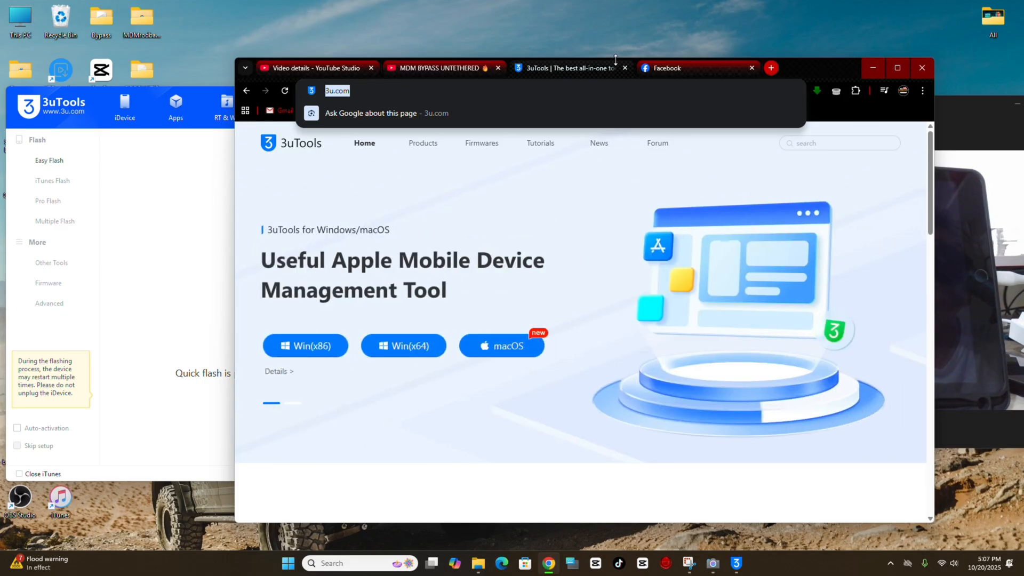
pyautogui.click(870, 69)
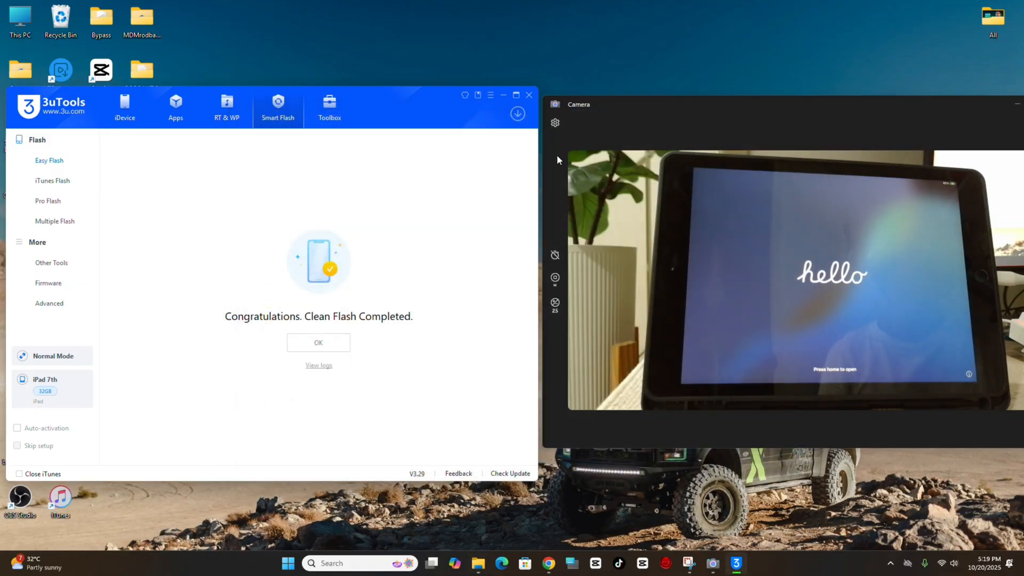
# Dismiss the Clean Flash Completed notice and show the iPad's iDevice info on iOS 18.7.1, not activated.
pyautogui.click(321, 345)
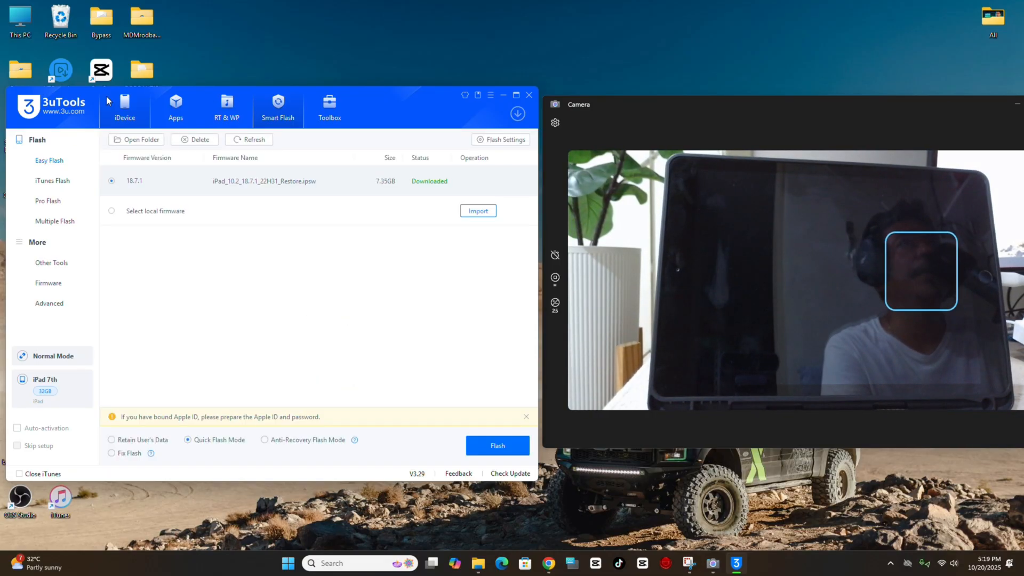
pyautogui.click(129, 105)
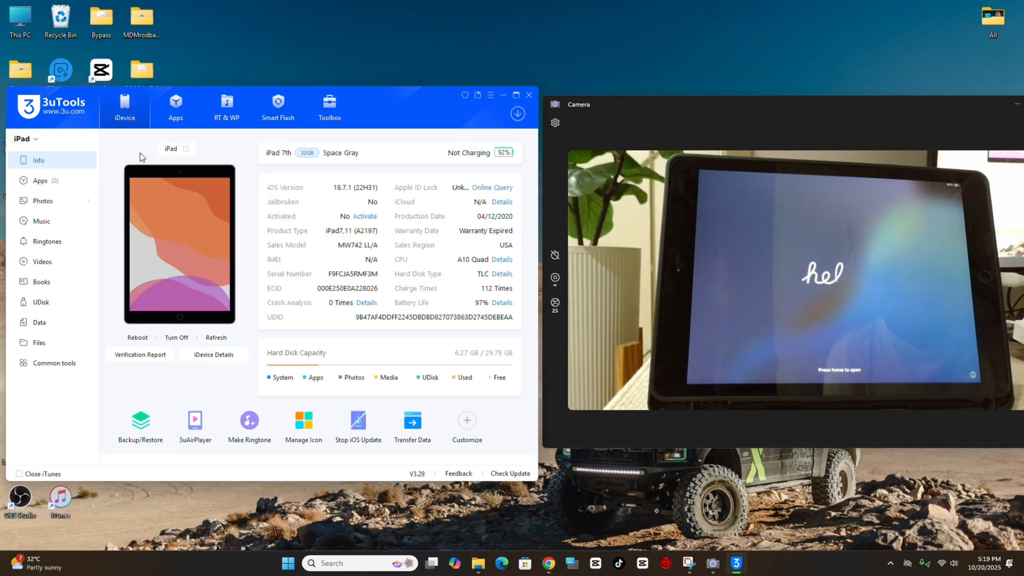
pyautogui.moveTo(423, 112); pyautogui.dragTo(418, 102)
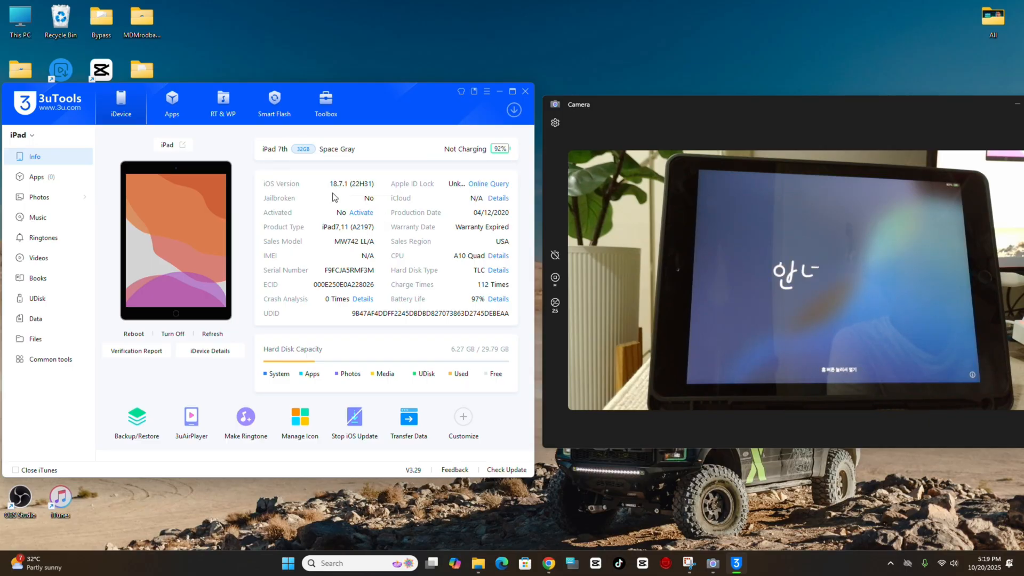
# Bring up Batch Activation for the iPad 7th with activation and Skip Setup ticked.
pyautogui.click(359, 214)
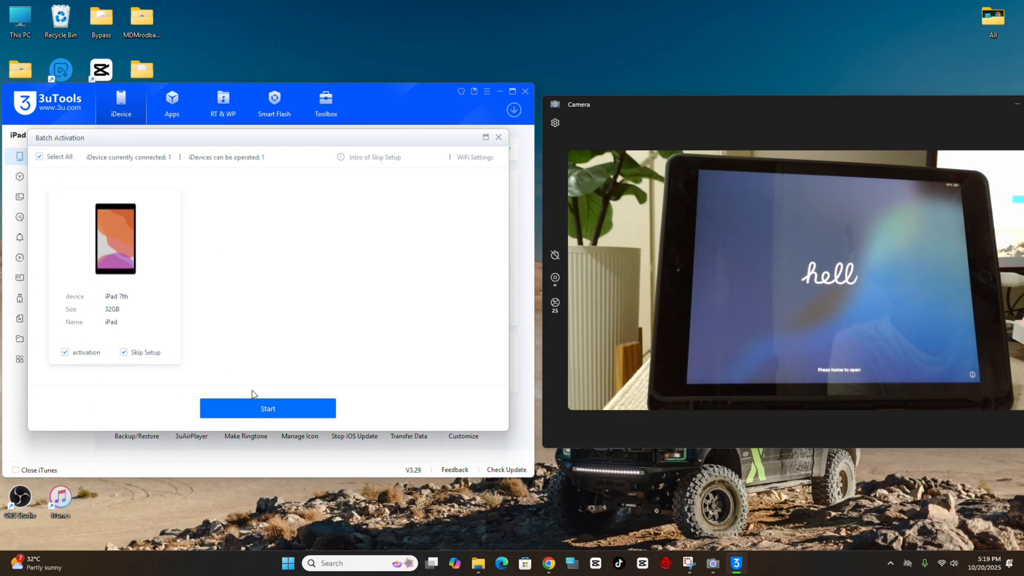
# Start batch activation so the iPad activates and skips its setup screens.
pyautogui.click(295, 413)
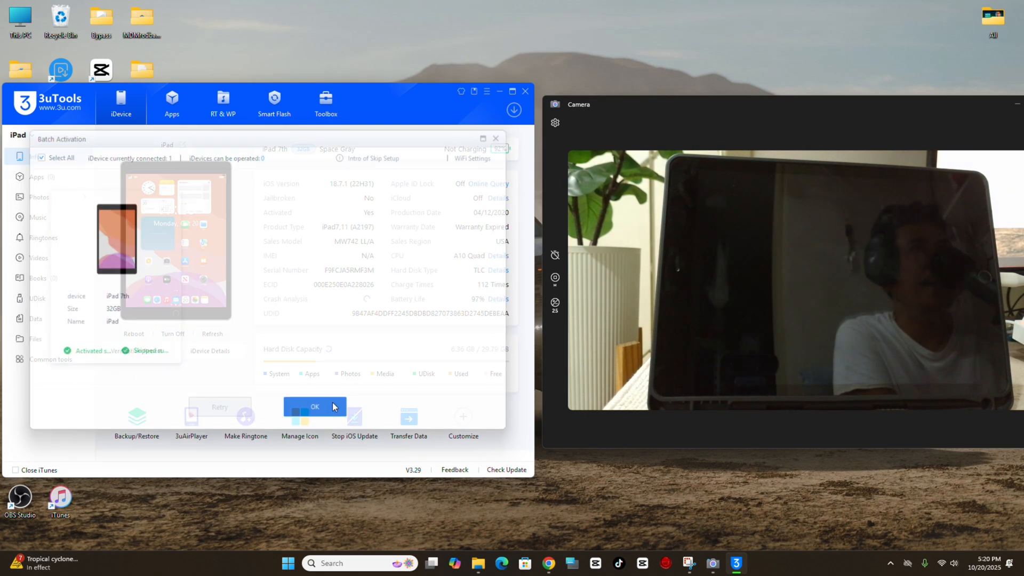
# Close the Batch Activation results and quit 3uTools to the desktop.
pyautogui.click(333, 404)
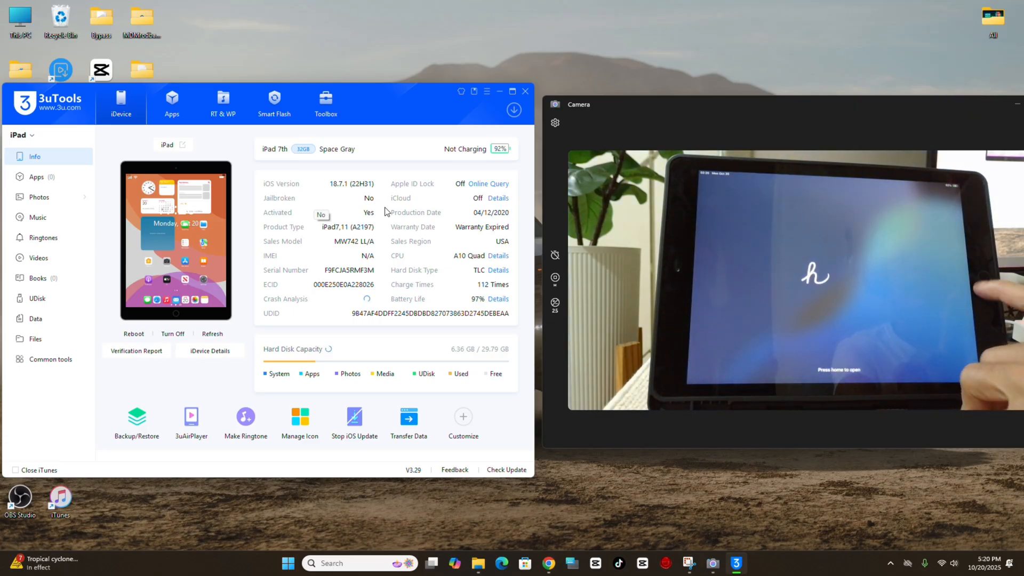
pyautogui.click(527, 92)
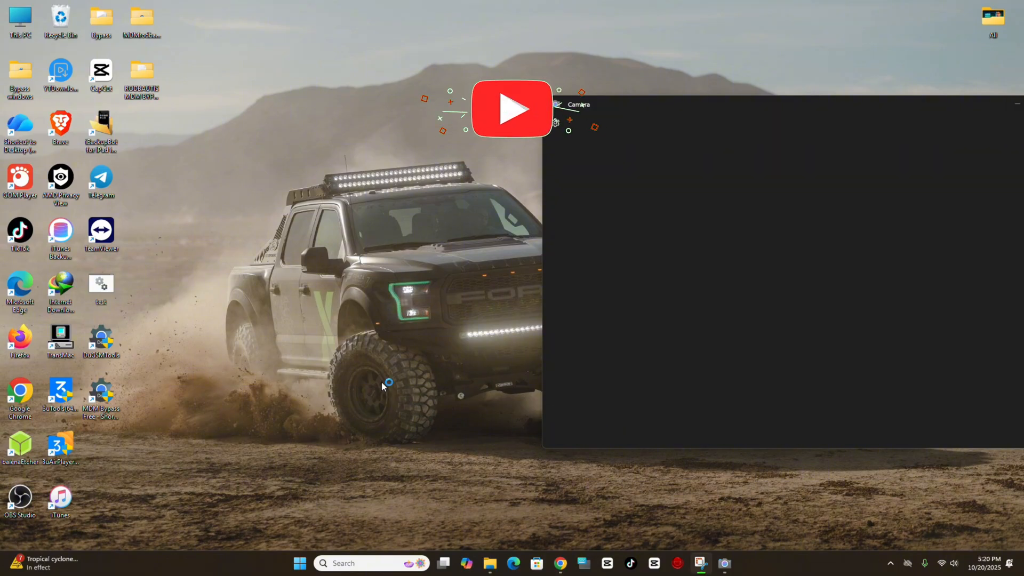
# Read the iPad7,11 info in Darmiles GSM Tools and mark the iOS 18.7.1 and firmware lines.
pyautogui.moveTo(457, 148); pyautogui.dragTo(217, 116)
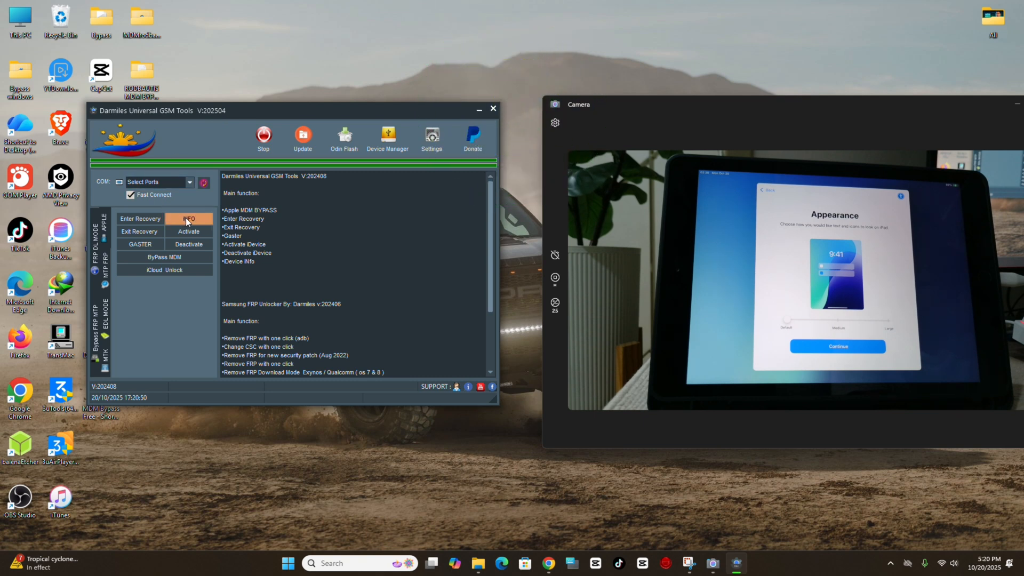
pyautogui.click(185, 218)
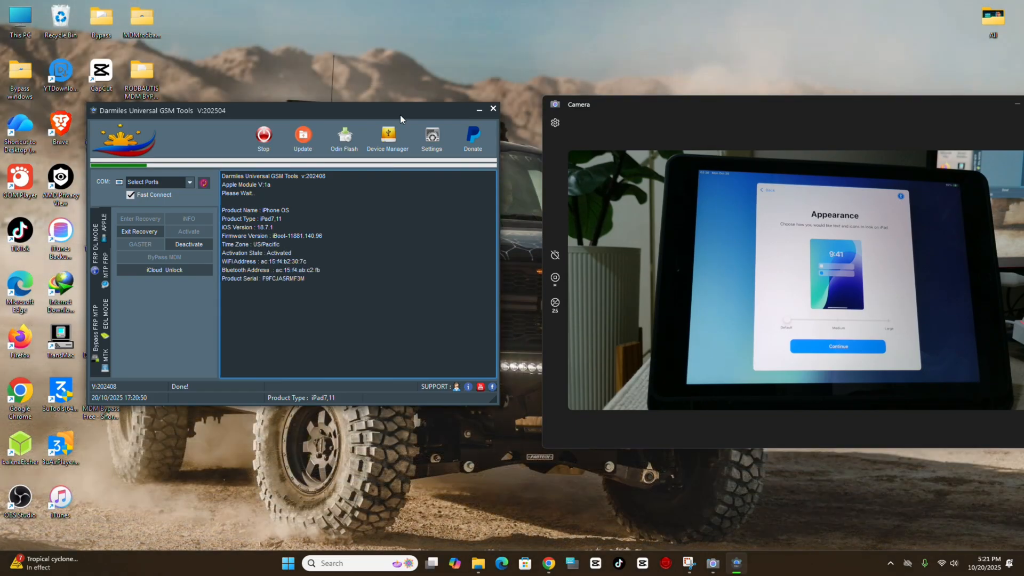
pyautogui.moveTo(351, 108); pyautogui.dragTo(334, 122)
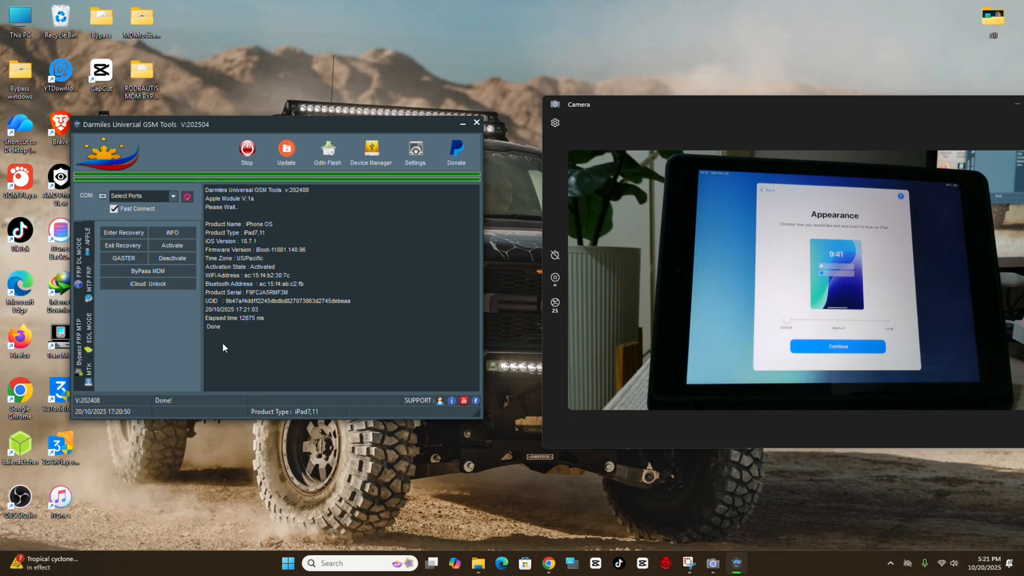
pyautogui.click(217, 243)
pyautogui.click(213, 226)
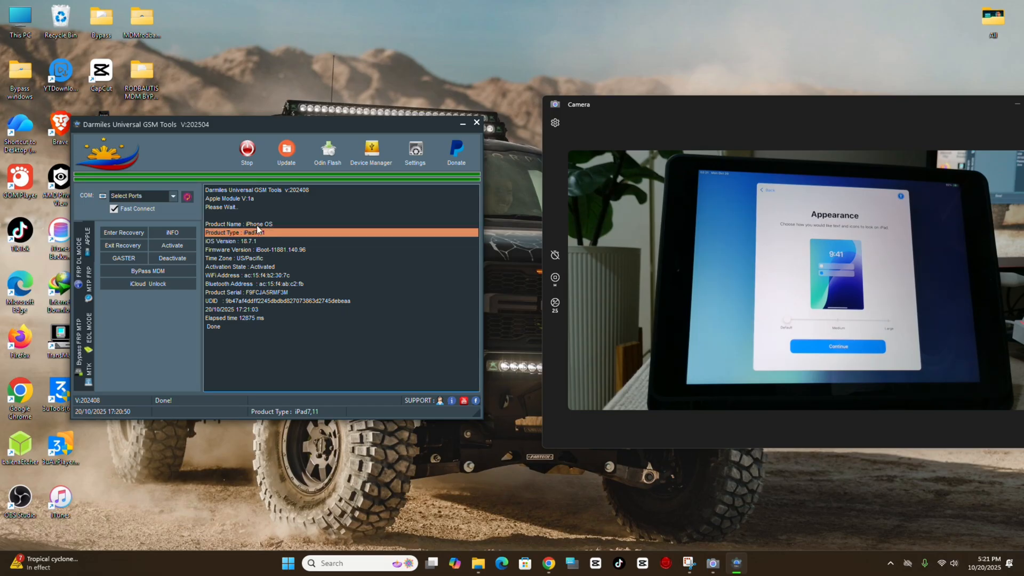
pyautogui.press('Down')
pyautogui.press('Down')
pyautogui.press('Down')
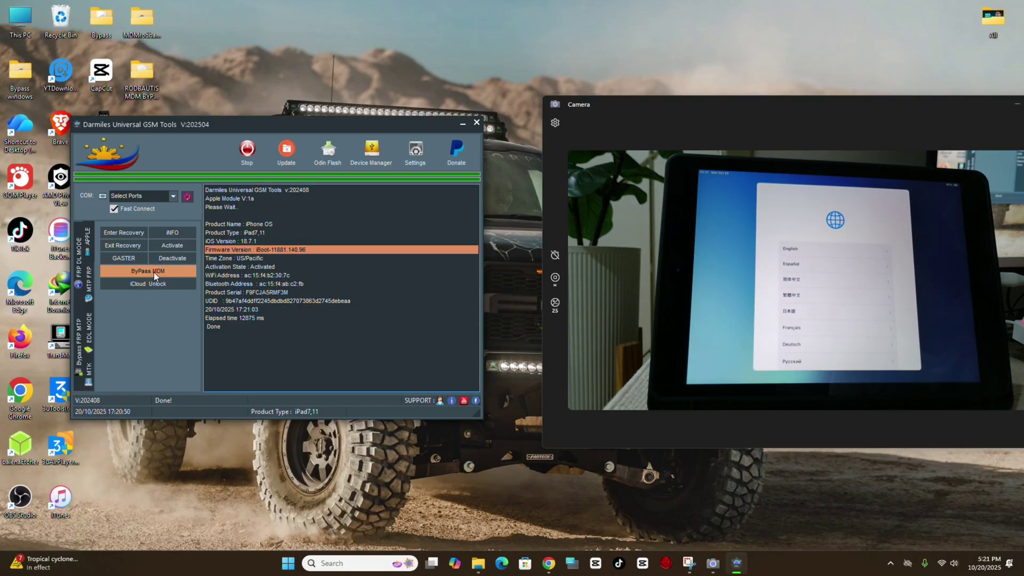
# Run the MDM bypass on the iPad and keep the finished log visible above 3uTools.
pyautogui.click(154, 272)
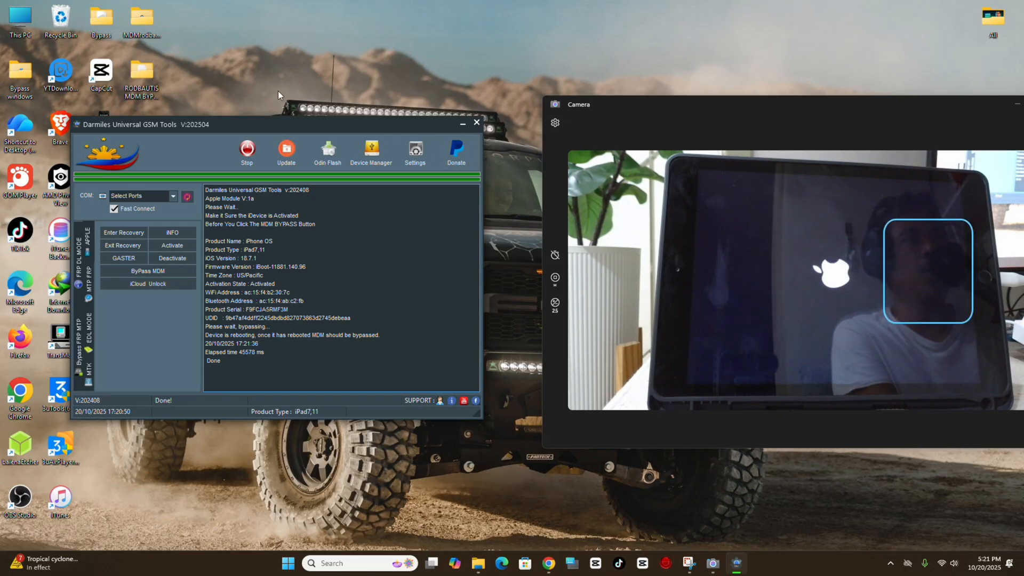
pyautogui.moveTo(237, 126); pyautogui.dragTo(202, 136)
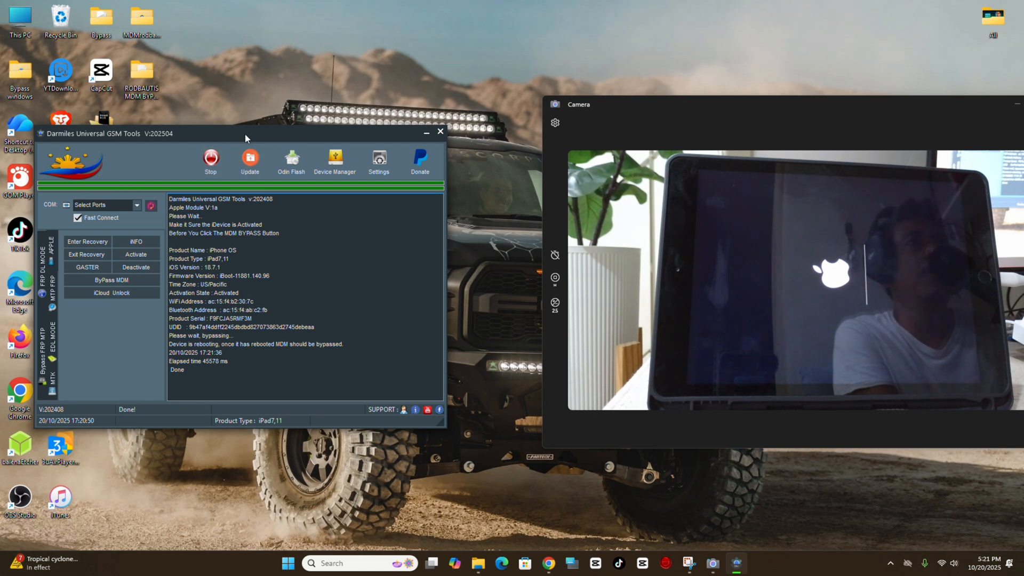
pyautogui.moveTo(245, 133); pyautogui.dragTo(243, 147)
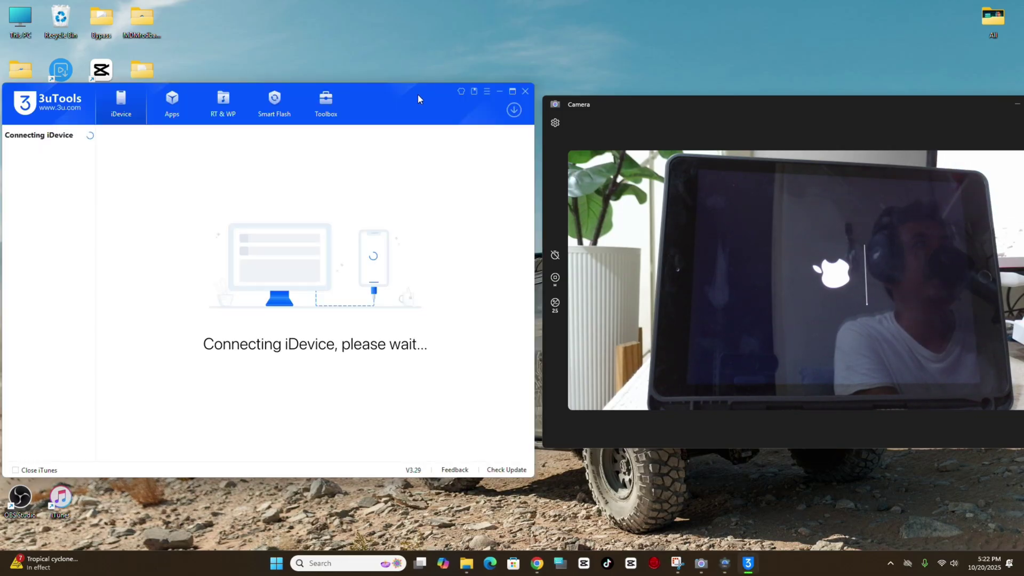
pyautogui.moveTo(418, 94); pyautogui.dragTo(419, 214)
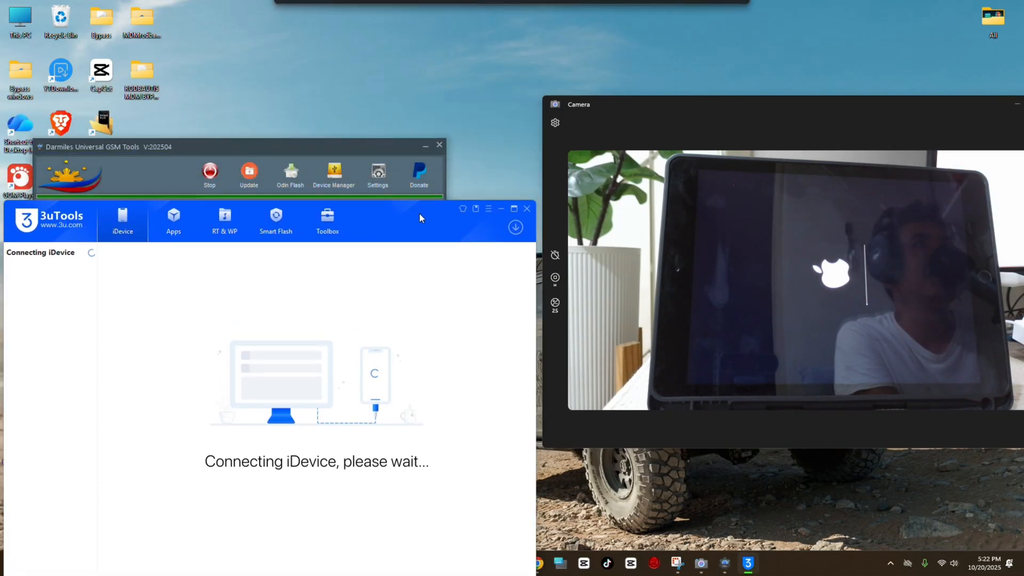
pyautogui.click(332, 149)
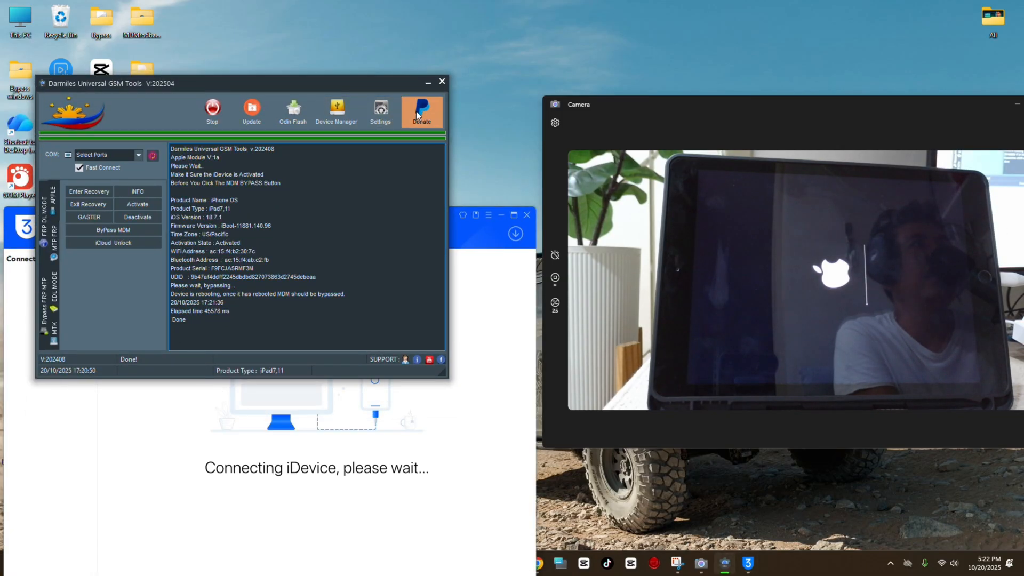
# Show the developer's PayPal.Me donation page, select the handle, then hide Chrome.
pyautogui.click(416, 111)
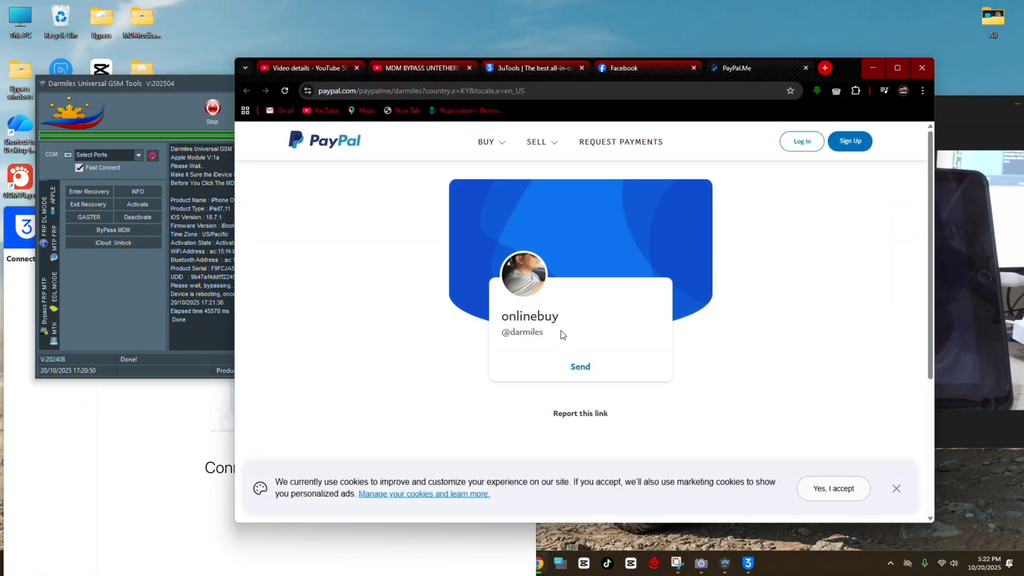
pyautogui.moveTo(564, 332); pyautogui.dragTo(494, 335)
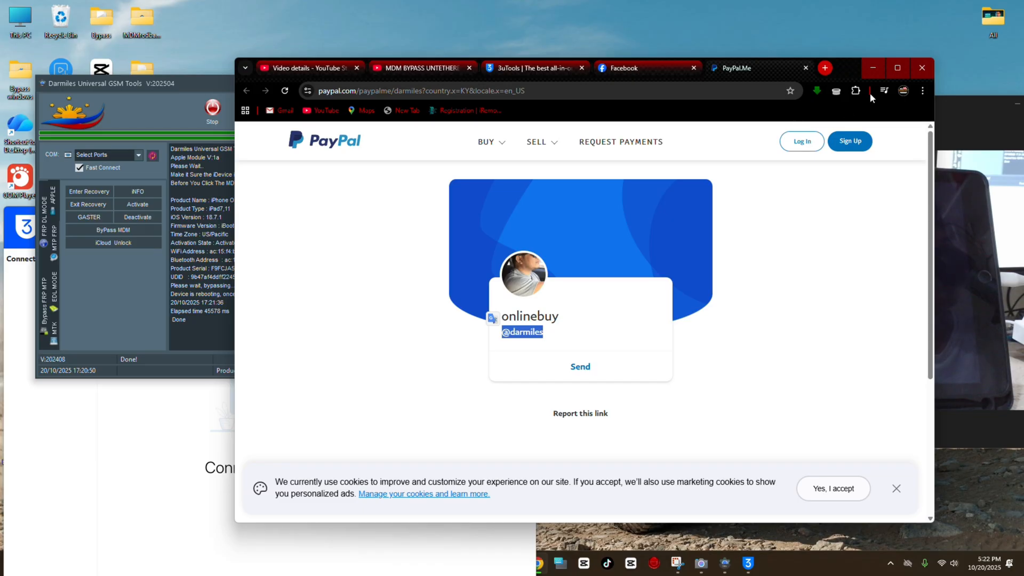
pyautogui.click(872, 68)
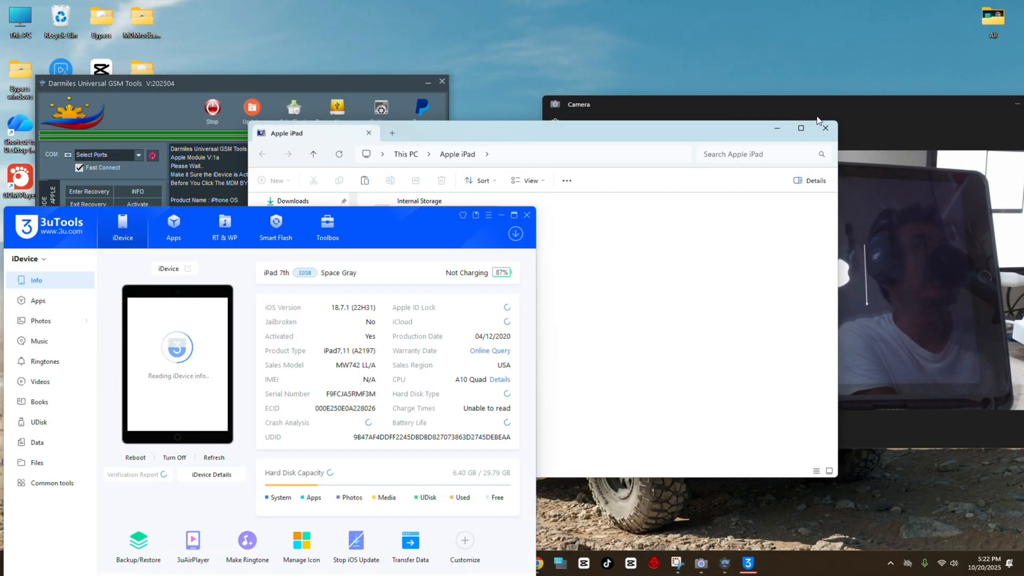
# Arrange the 3uTools device info and Darmiles bypass windows to show the activated iPad on 18.7.1.
pyautogui.moveTo(404, 232); pyautogui.dragTo(410, 176)
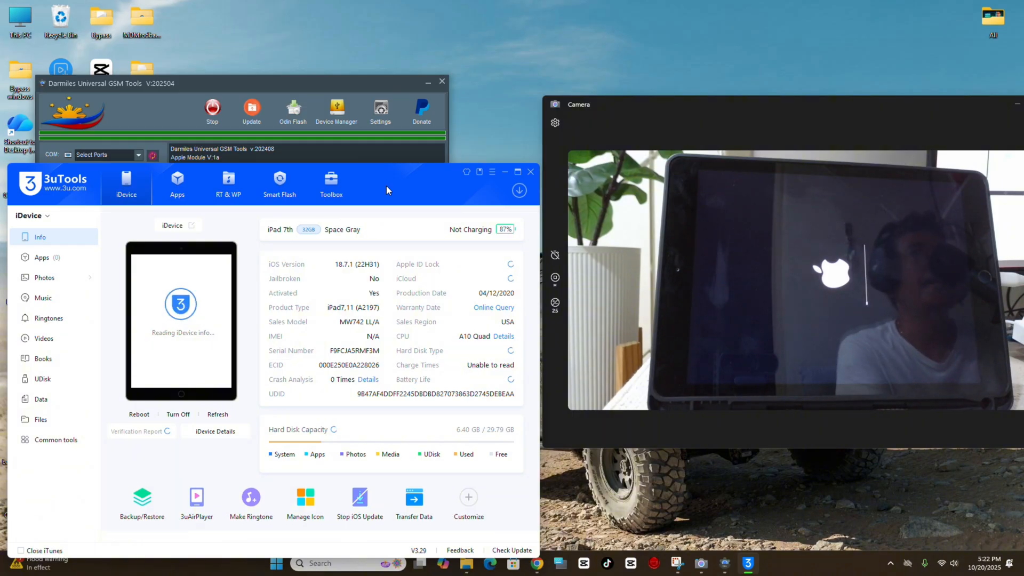
pyautogui.moveTo(386, 186); pyautogui.dragTo(381, 170)
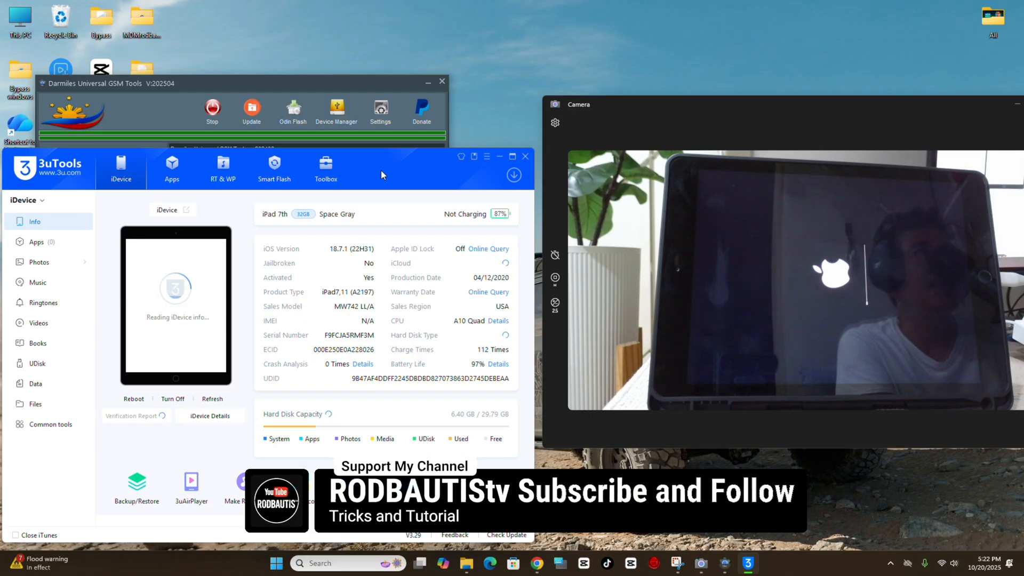
pyautogui.moveTo(342, 86); pyautogui.dragTo(347, 57)
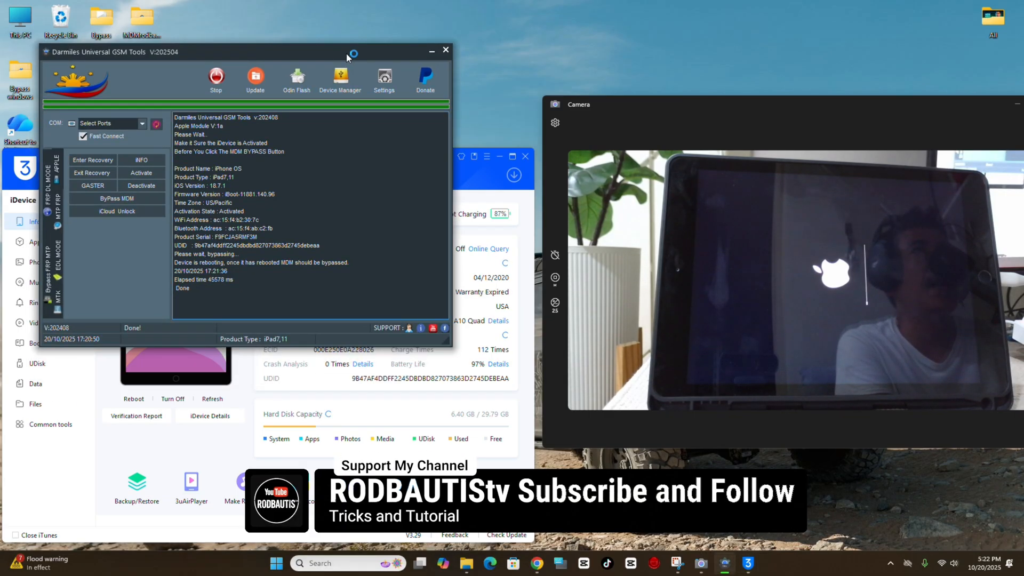
pyautogui.moveTo(346, 53)
pyautogui.mouseDown()
pyautogui.moveTo(356, 85)
pyautogui.moveTo(336, 113)
pyautogui.mouseUp()
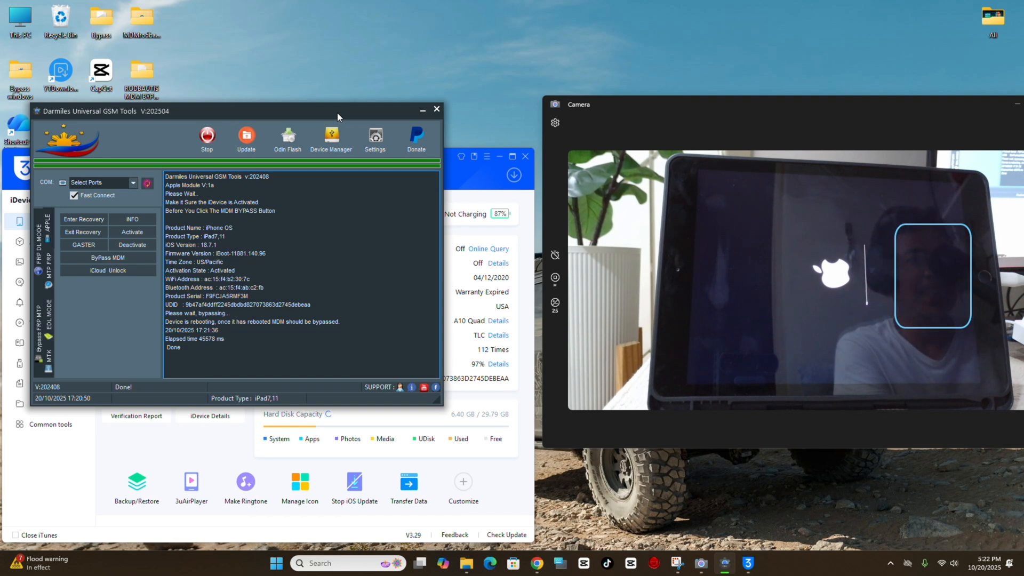
pyautogui.moveTo(337, 113)
pyautogui.mouseDown()
pyautogui.moveTo(372, 101)
pyautogui.moveTo(384, 82)
pyautogui.mouseUp()
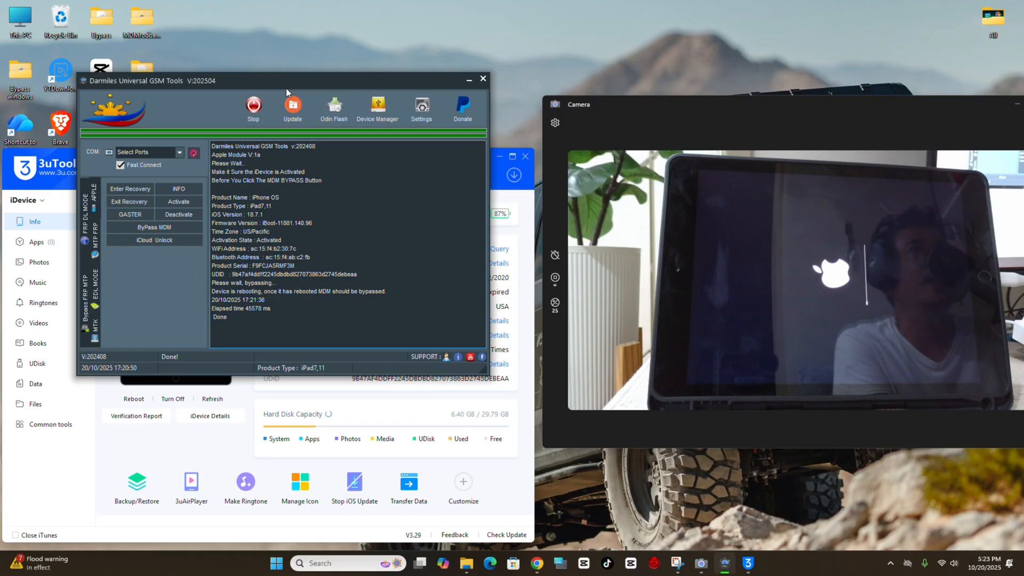
pyautogui.moveTo(289, 78); pyautogui.dragTo(289, 92)
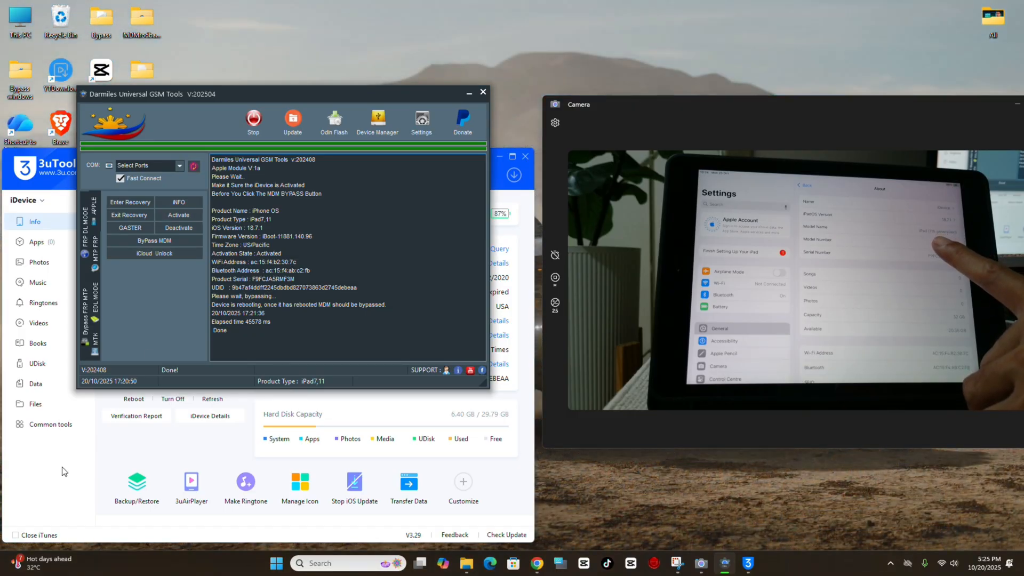
# Move the 3uTools window to review the iDevice Info until the iPad disconnects.
pyautogui.moveTo(392, 163); pyautogui.dragTo(718, 113)
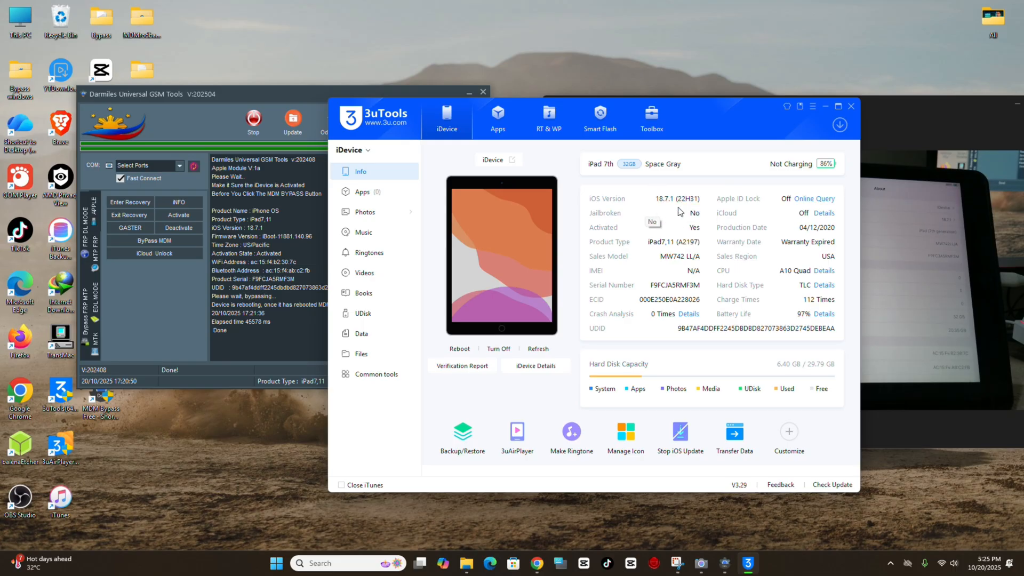
pyautogui.moveTo(678, 199)
pyautogui.moveTo(713, 117); pyautogui.dragTo(389, 98)
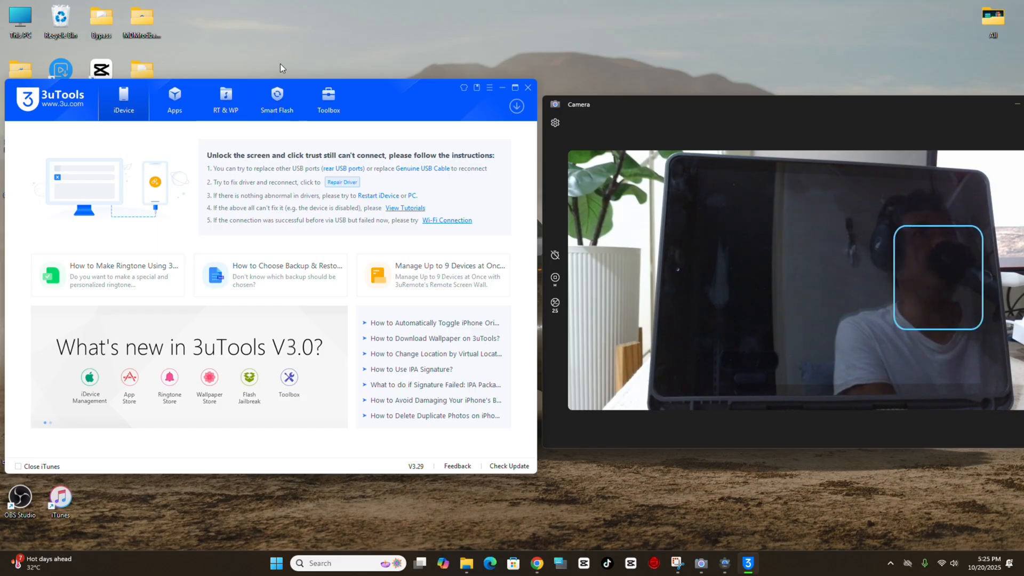
# Reposition 3uTools and raise the Darmiles window while the iPad reboots to its home screen.
pyautogui.moveTo(420, 95); pyautogui.dragTo(421, 111)
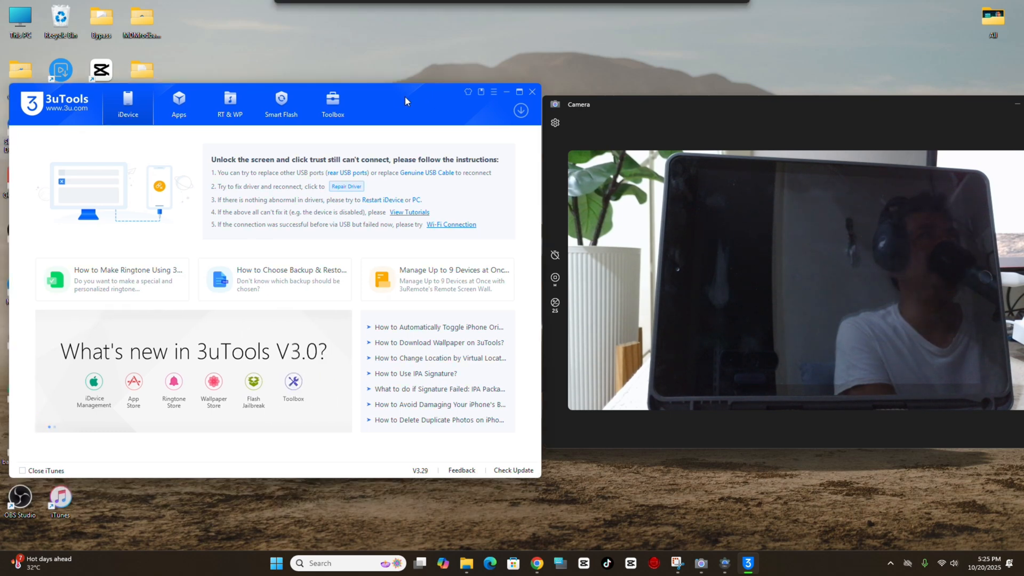
pyautogui.moveTo(400, 108); pyautogui.dragTo(403, 109)
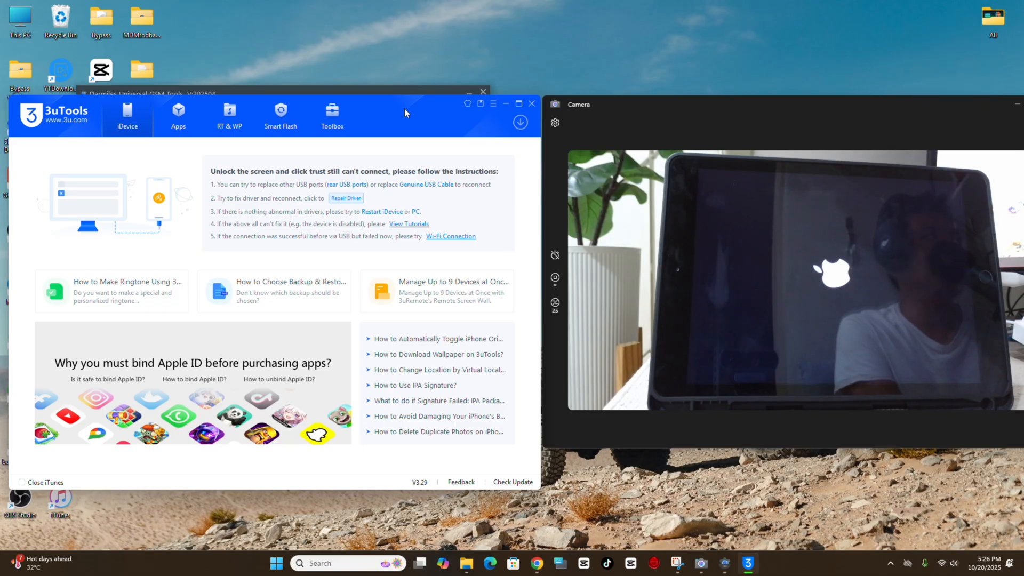
pyautogui.moveTo(404, 108); pyautogui.dragTo(405, 120)
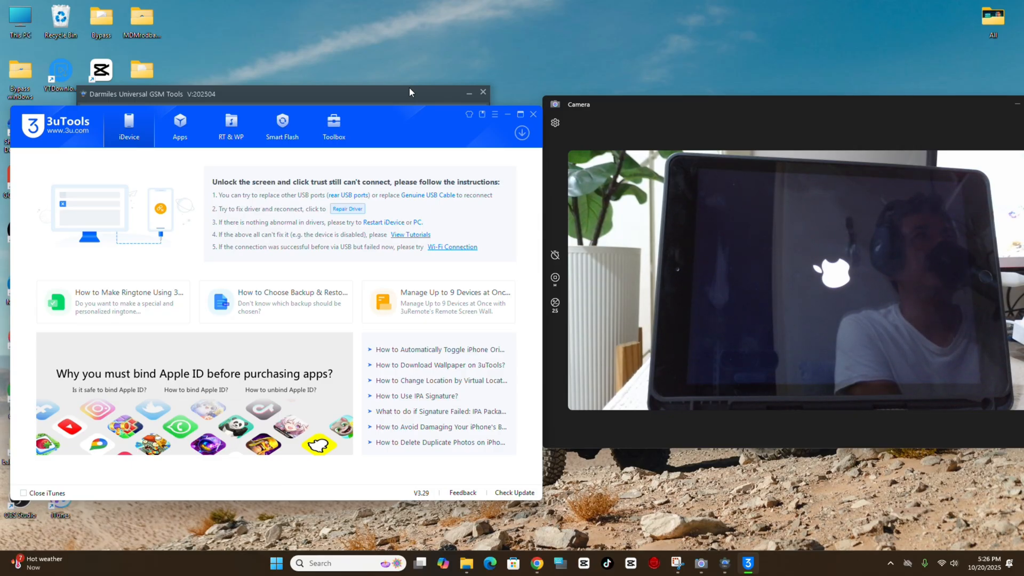
pyautogui.click(404, 93)
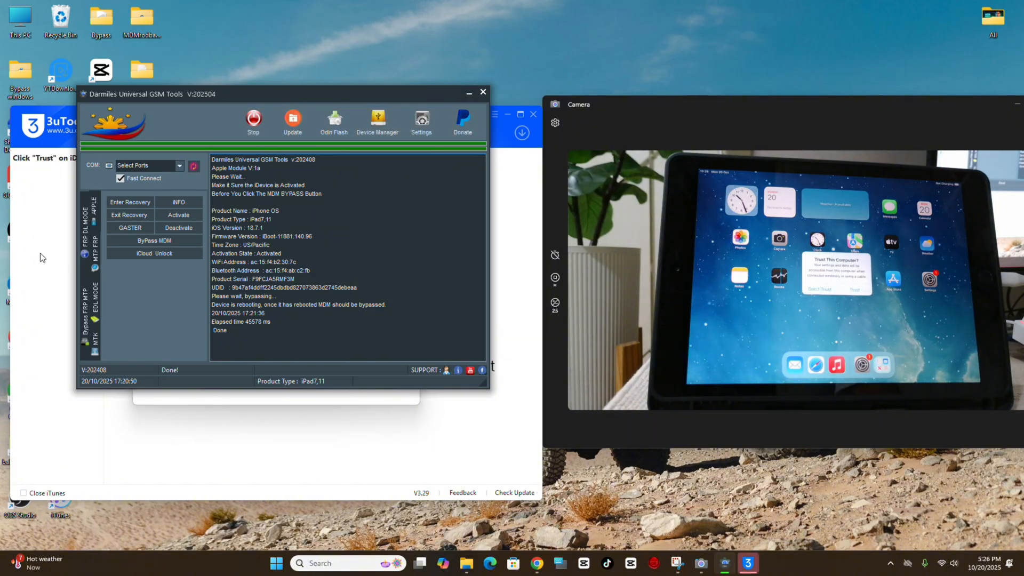
# Confirm 'I Have Trusted This PC' in 3uTools, close the iPad Explorer, and raise the bypass window.
pyautogui.click(35, 256)
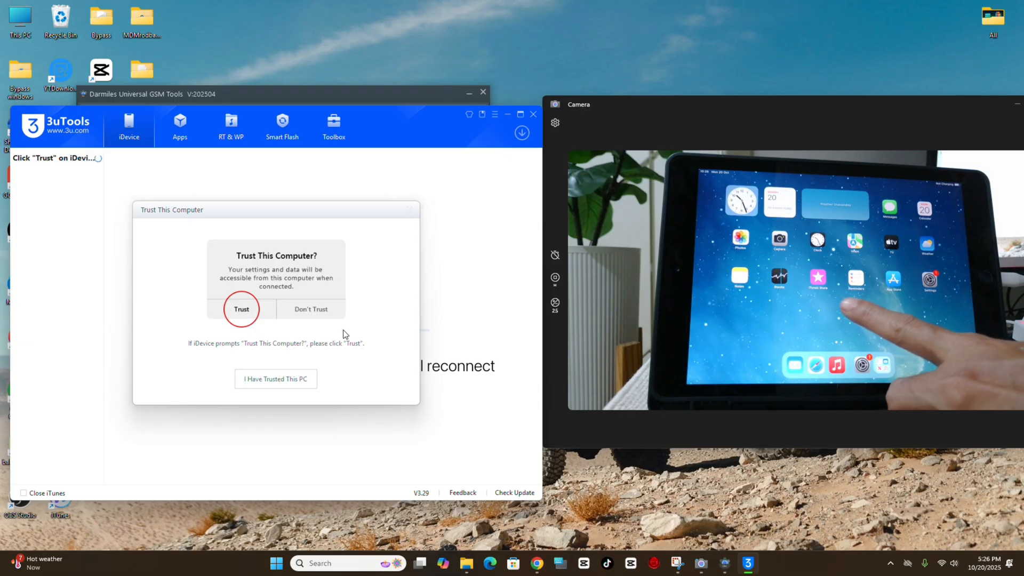
pyautogui.click(264, 380)
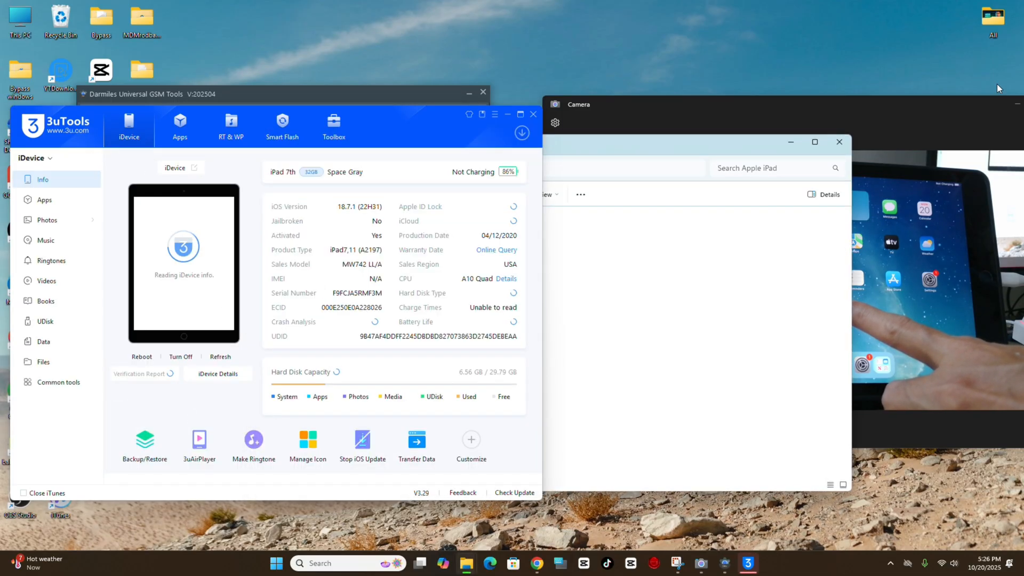
pyautogui.click(840, 144)
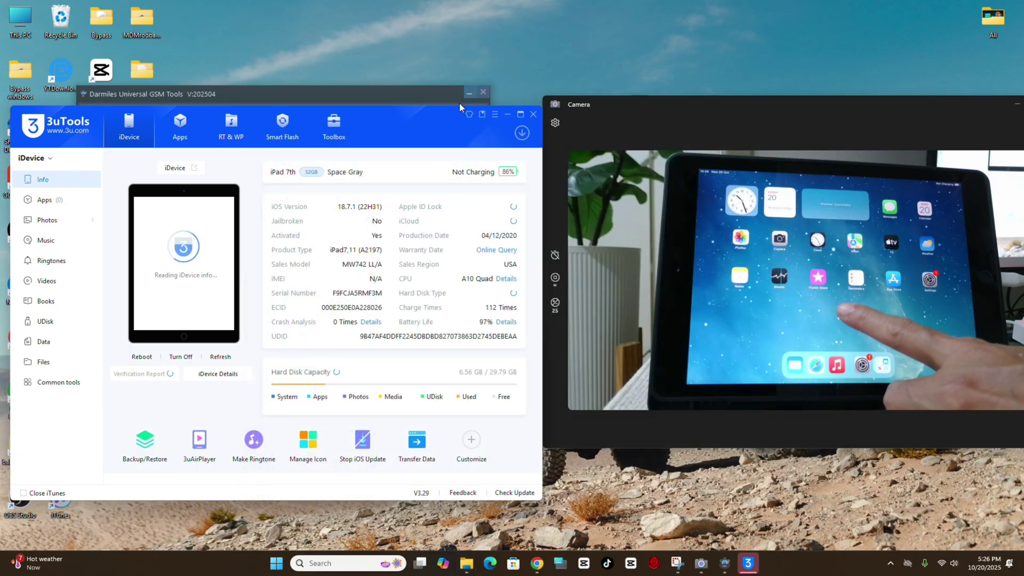
pyautogui.click(404, 93)
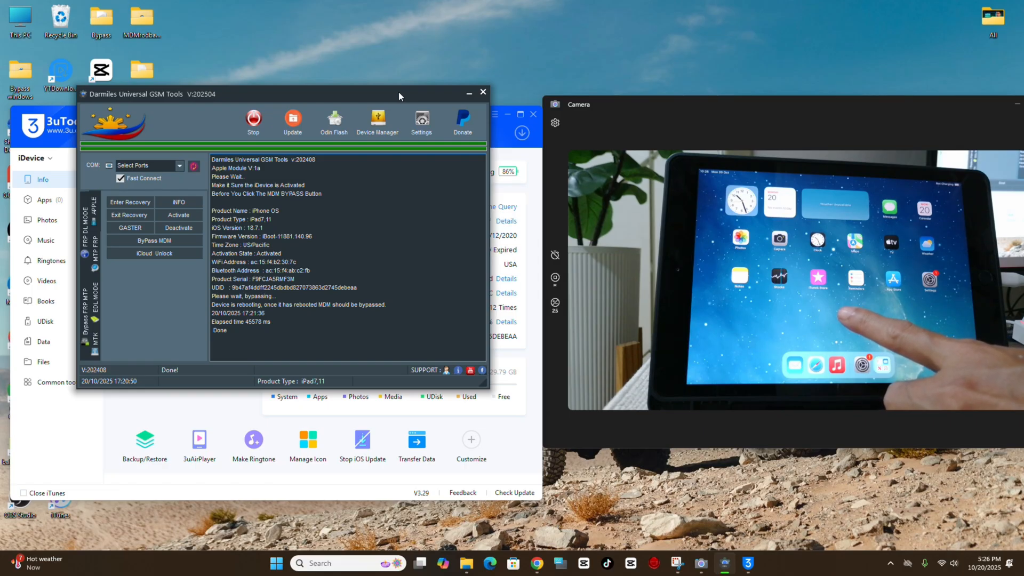
# Glance at the MDM BYPASS YouTube video in Chrome, then minimize the browser behind the bypass log and iPad.
pyautogui.click(536, 563)
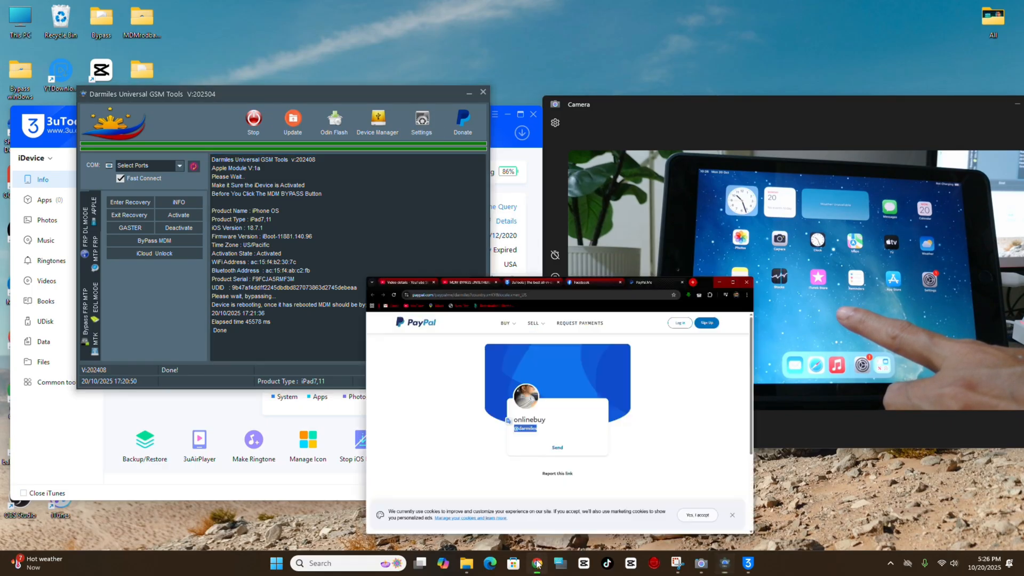
pyautogui.click(425, 68)
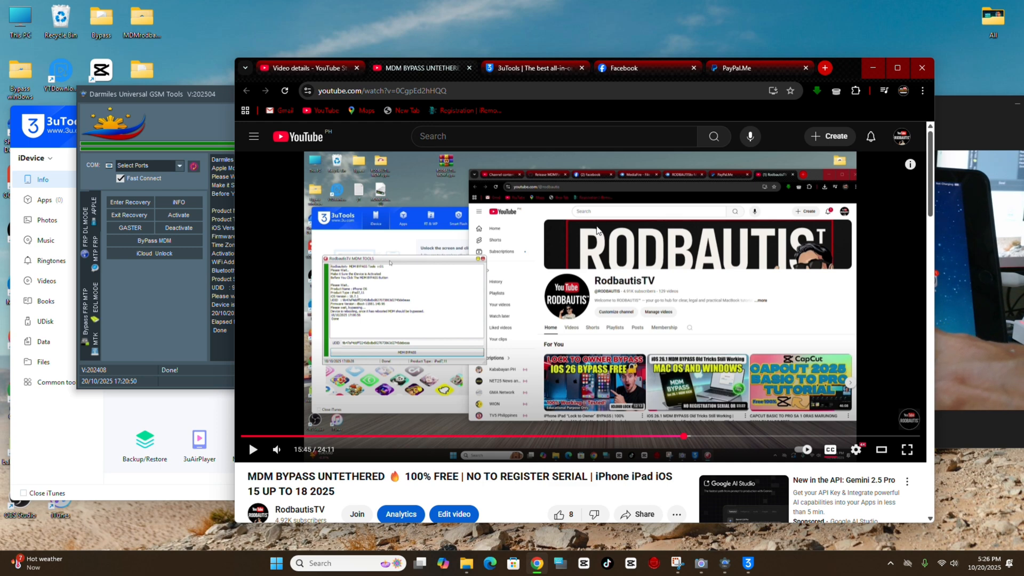
pyautogui.click(873, 68)
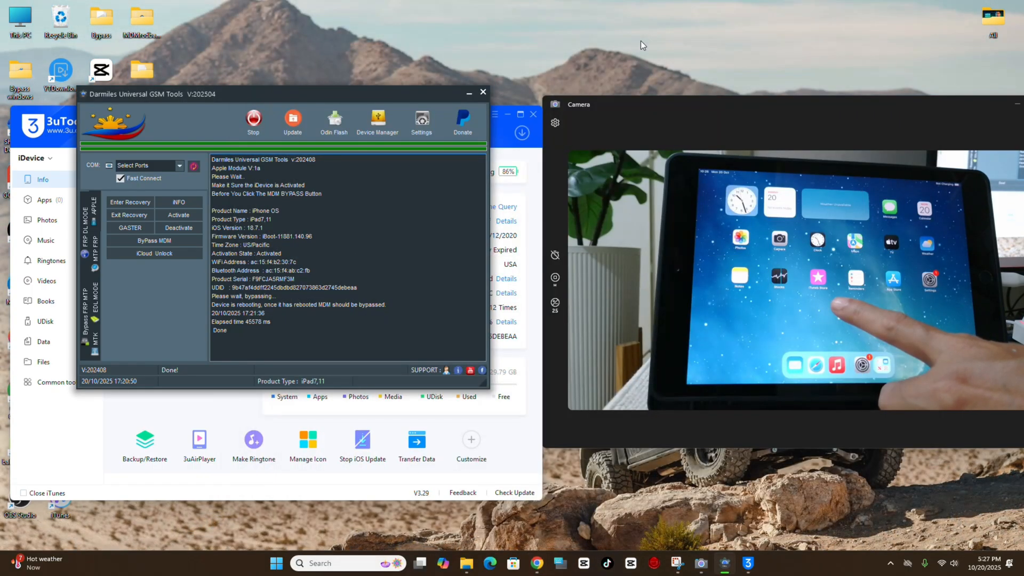